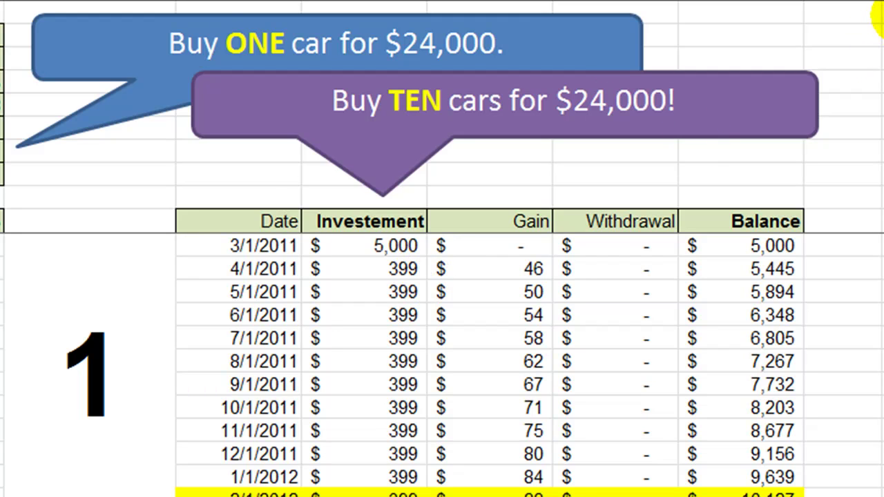
Review the Sheet1 investment schedule's dates, investments, gains, withdrawals and balances from year 1 through year 30
drag(880, 21, 881, 58)
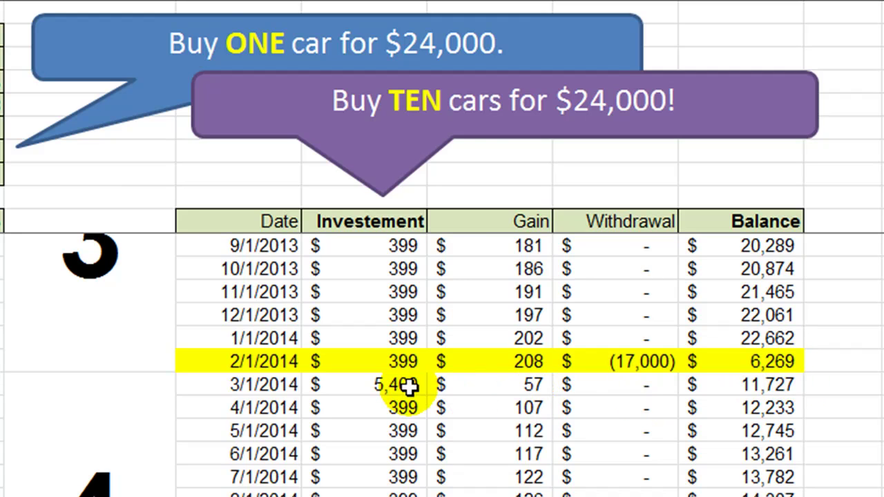
drag(879, 52, 878, 58)
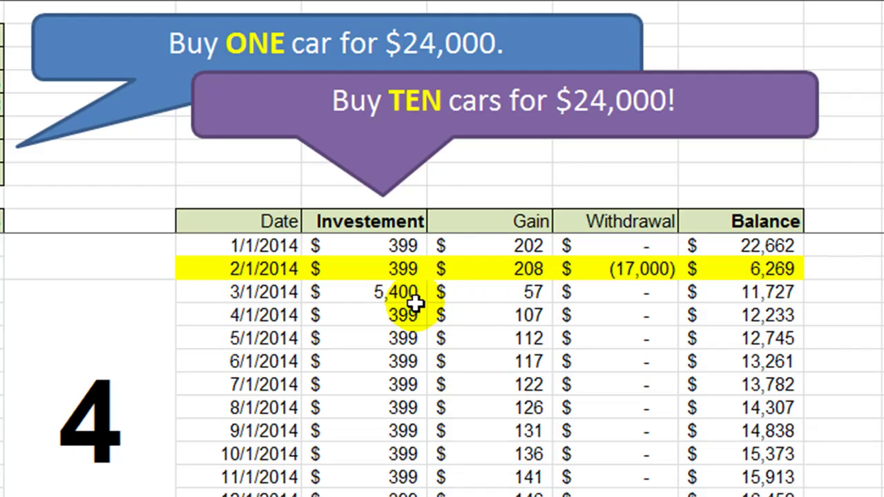
drag(881, 61, 881, 66)
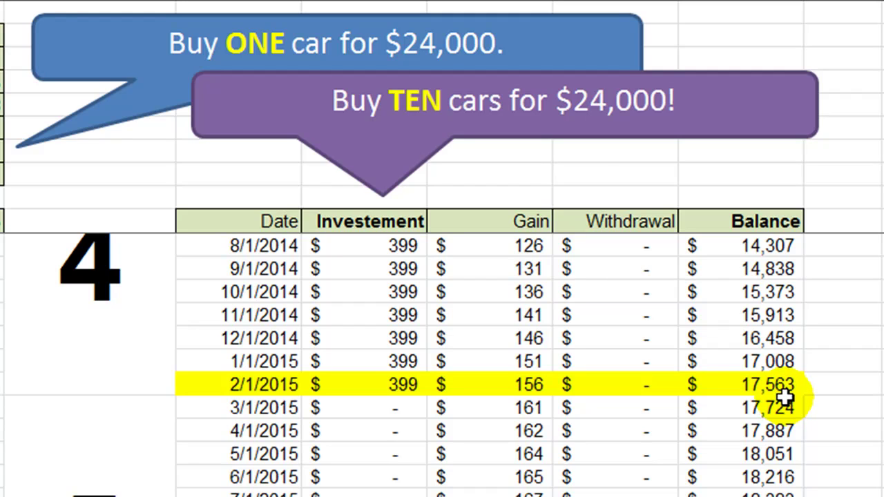
drag(879, 73, 882, 104)
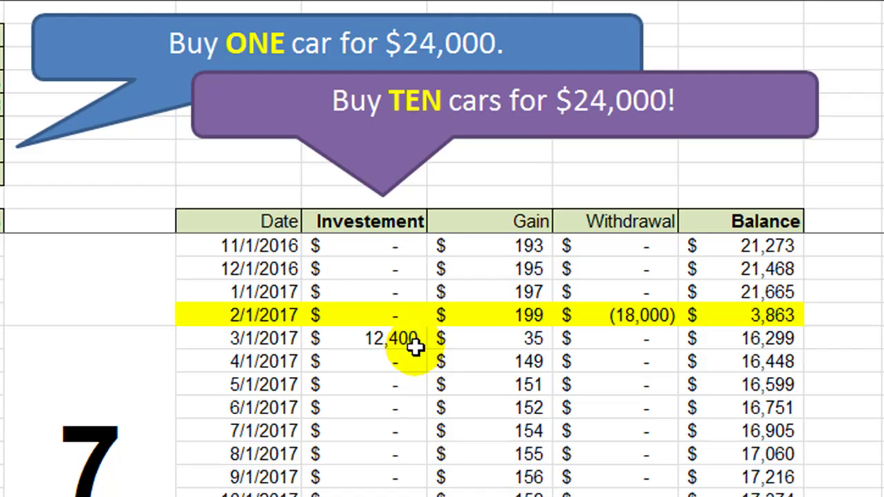
drag(881, 93, 883, 142)
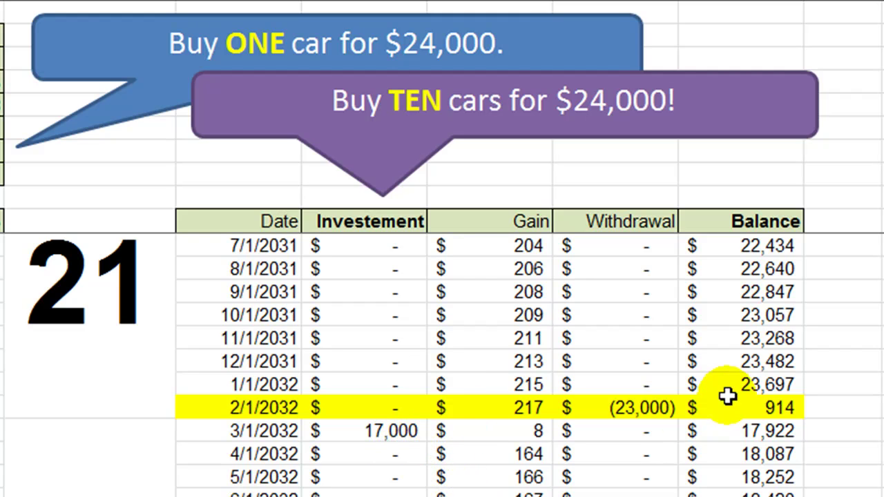
drag(871, 345, 882, 477)
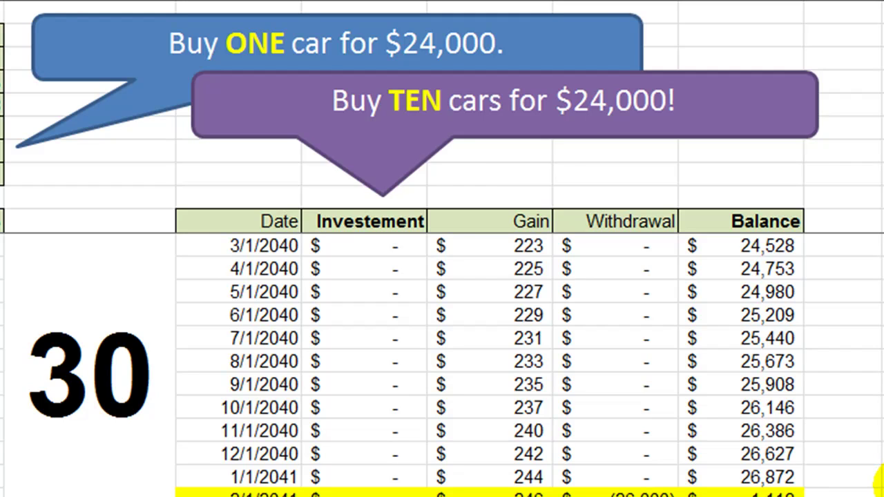
drag(880, 479, 815, 79)
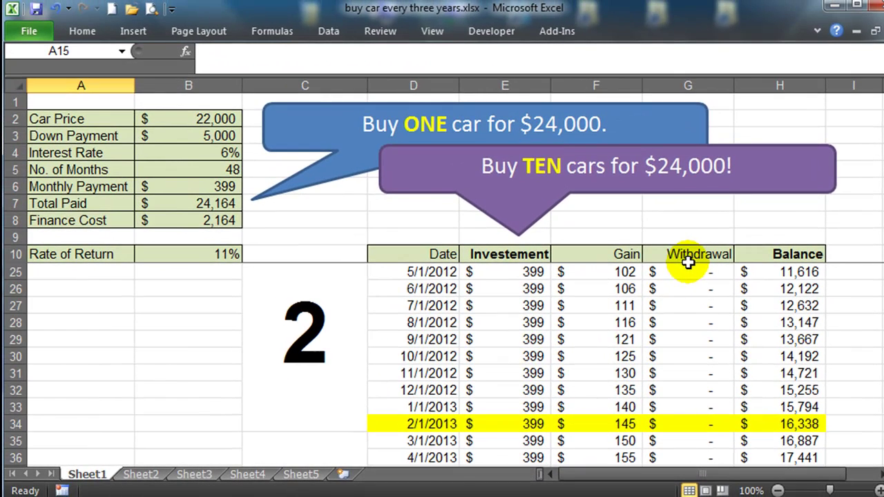
On Sheet2, enter the labels Car Price, Down Payment, Interest Rate and No. of Months in cells A2 to A5
click(141, 475)
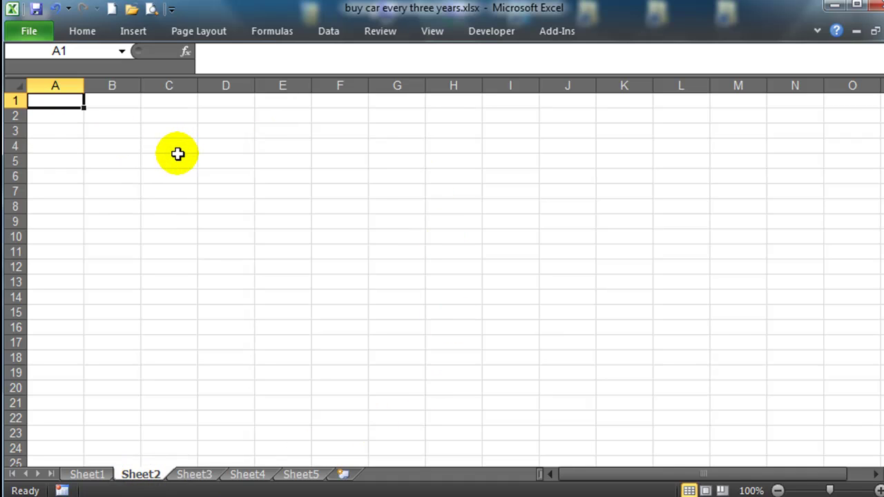
key(Return)
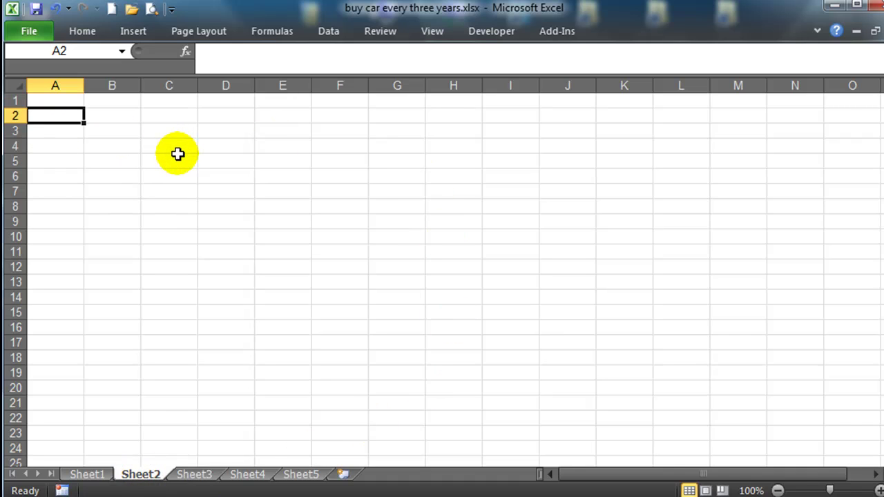
text(Car)
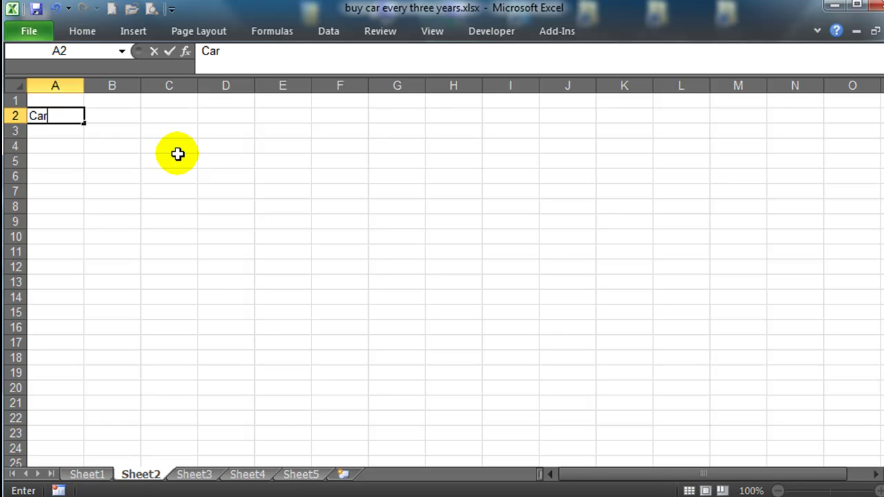
text( Price)
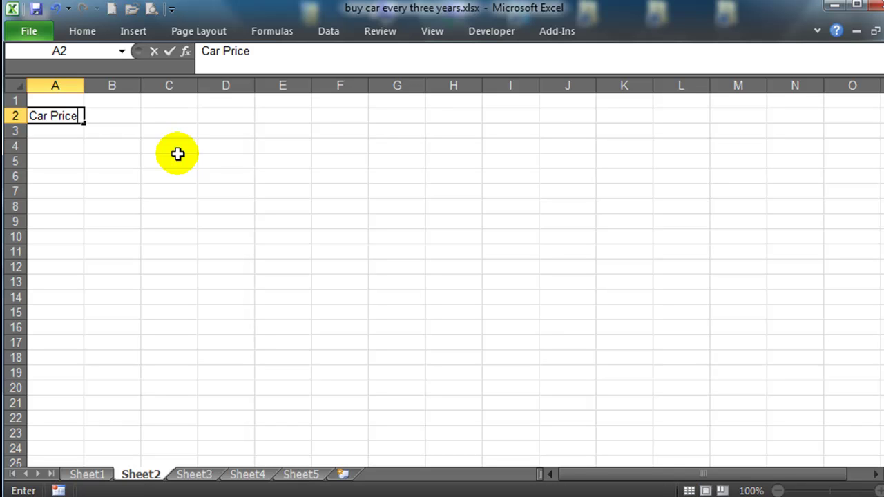
key(Return)
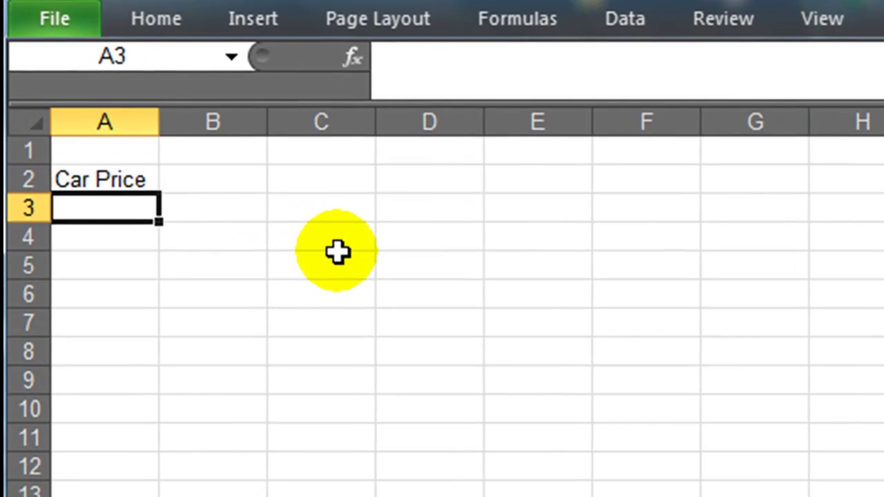
text(Down Payment)
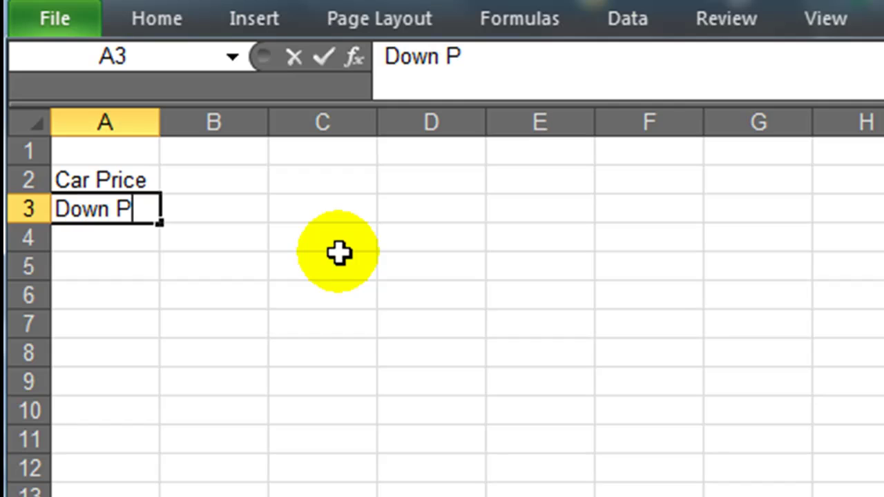
key(Return)
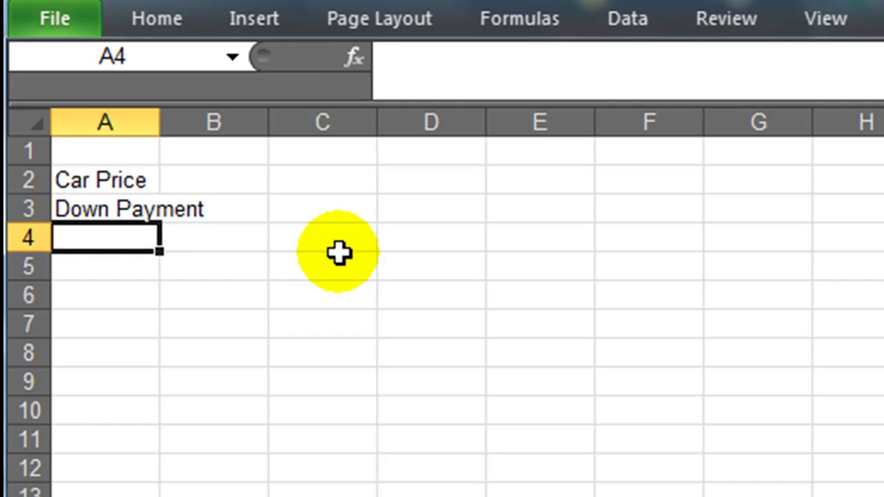
text(Interest Rate)
key(Return)
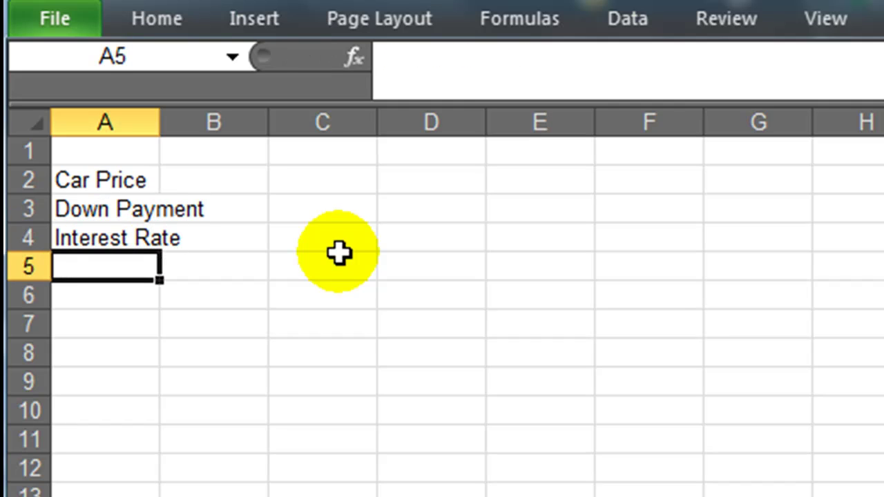
text(No. of Months)
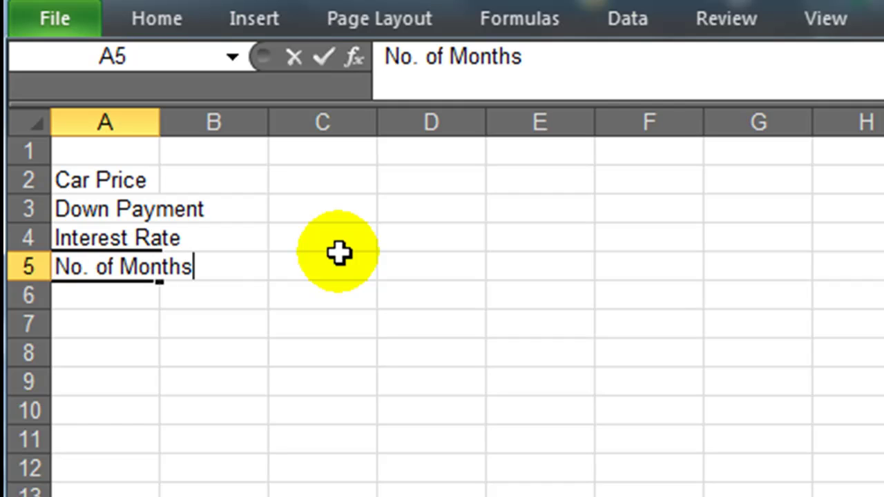
key(Return)
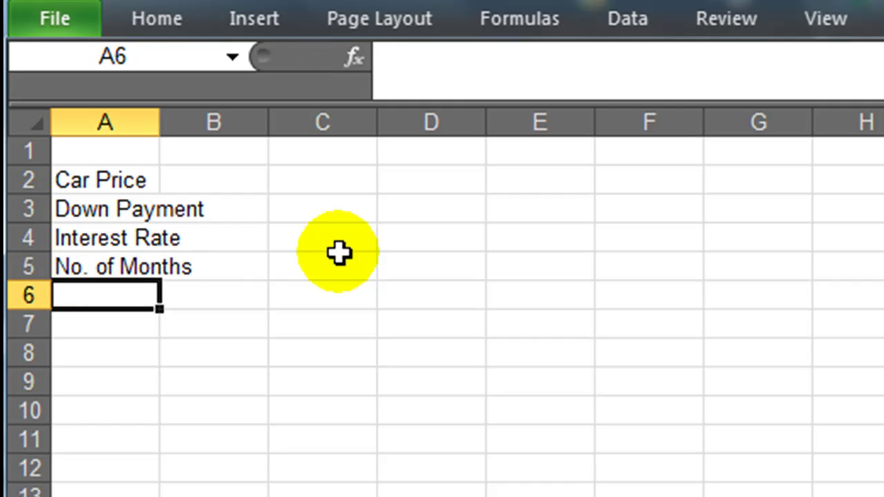
Enter the labels Monthly Payment, Total Paid and Finance Cost in A6 to A8, and widen column A to fit them
text(Mn)
key(BackSpace)
text(on)
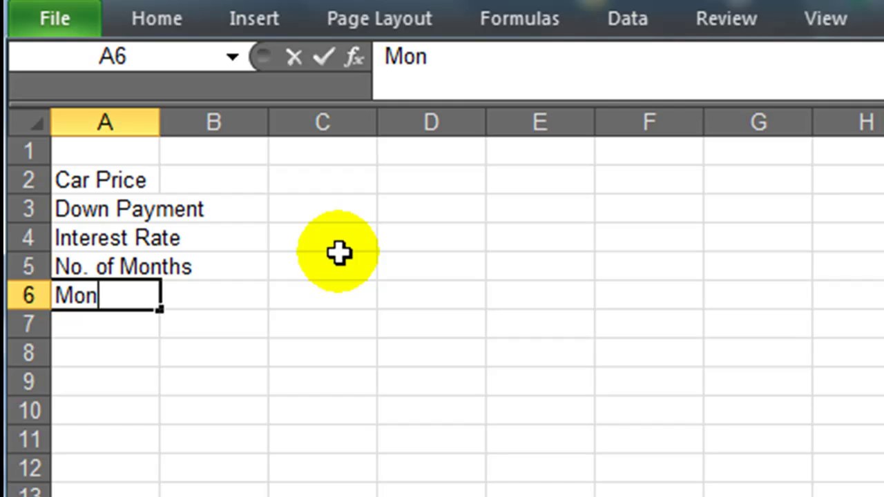
text(thly Payment)
key(Return)
text(Total Paid)
key(Return)
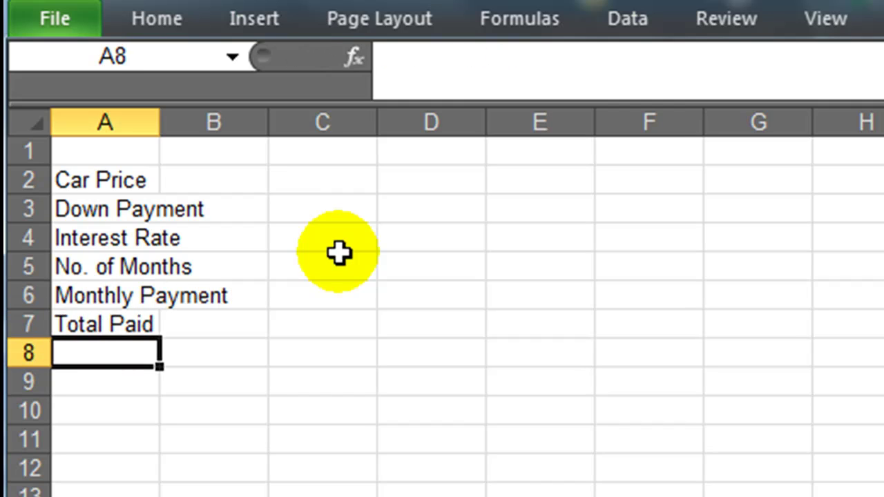
text(Fian)
key(BackSpace)
key(BackSpace)
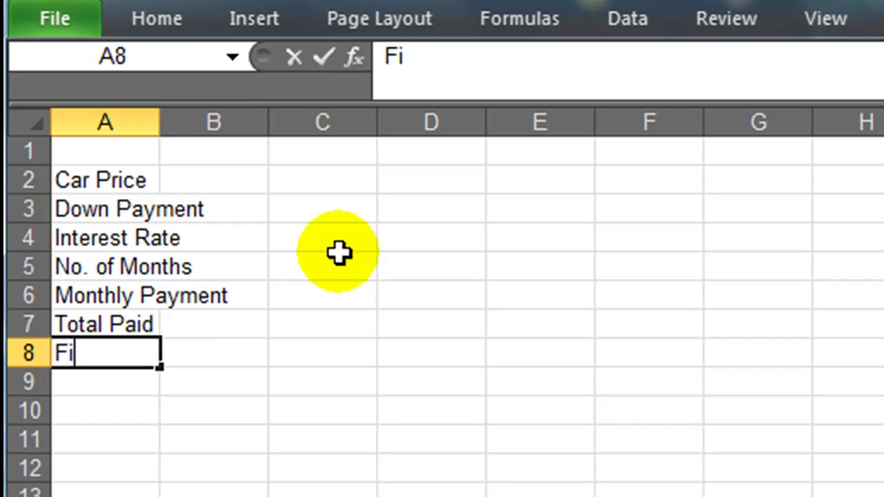
text(nance Cost)
key(Return)
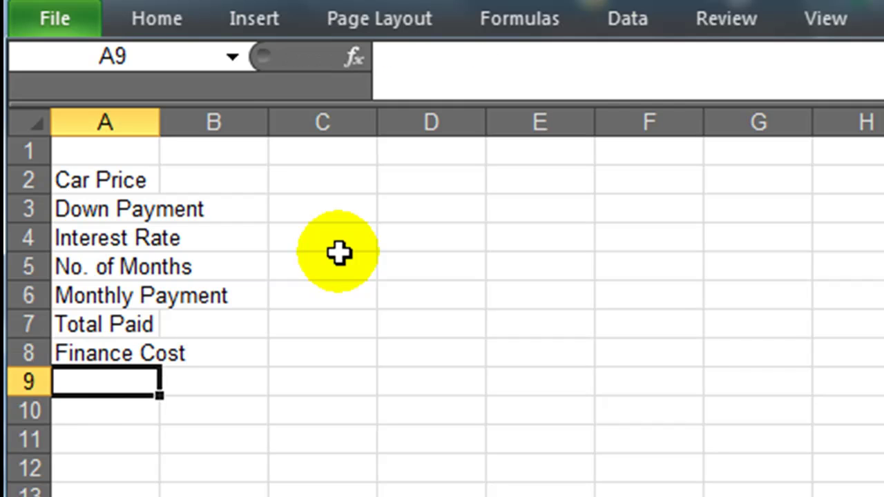
drag(160, 128, 263, 122)
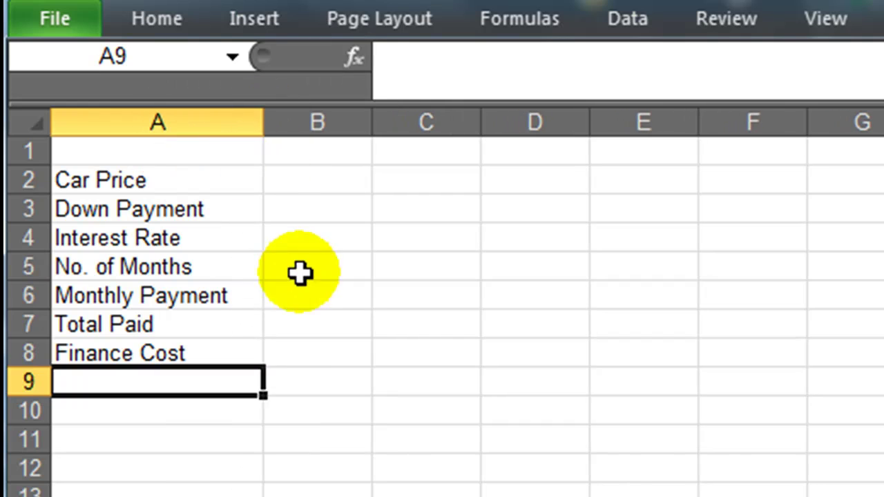
Enter the loan inputs in B2 to B5: car price 22000, down payment 5000, interest rate 6% and 48 months
click(298, 286)
click(319, 176)
text(22000)
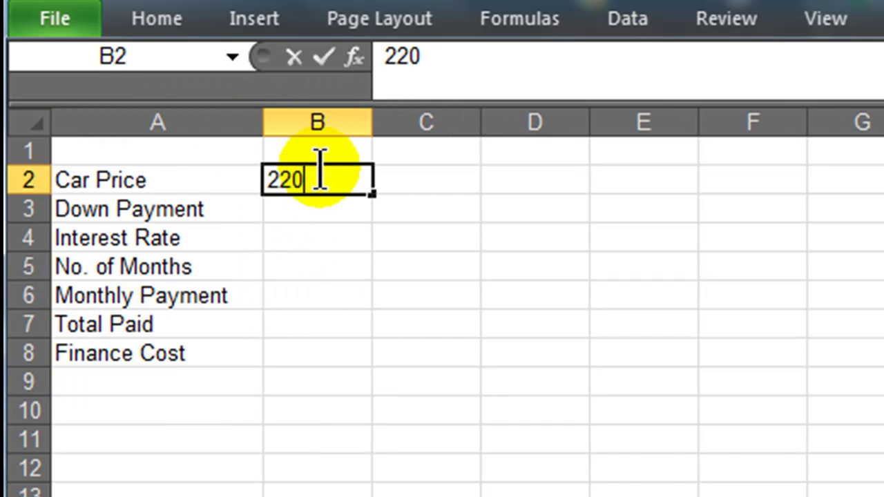
key(Return)
text(5000)
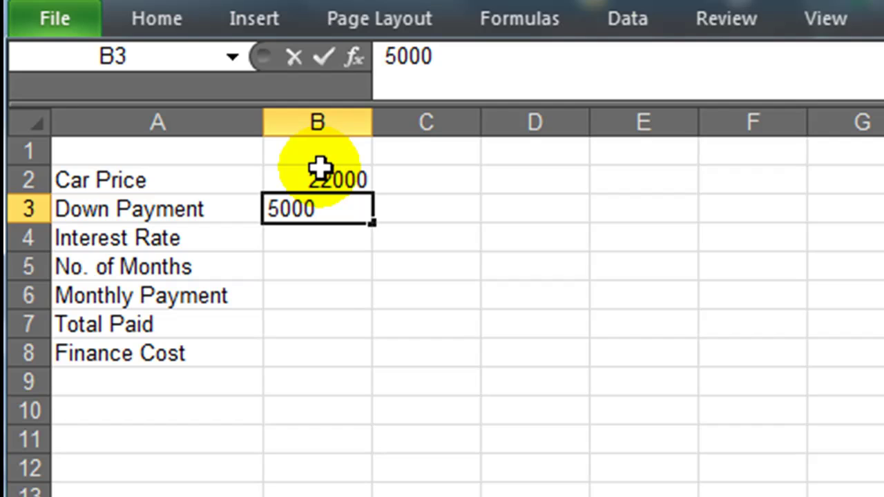
key(Return)
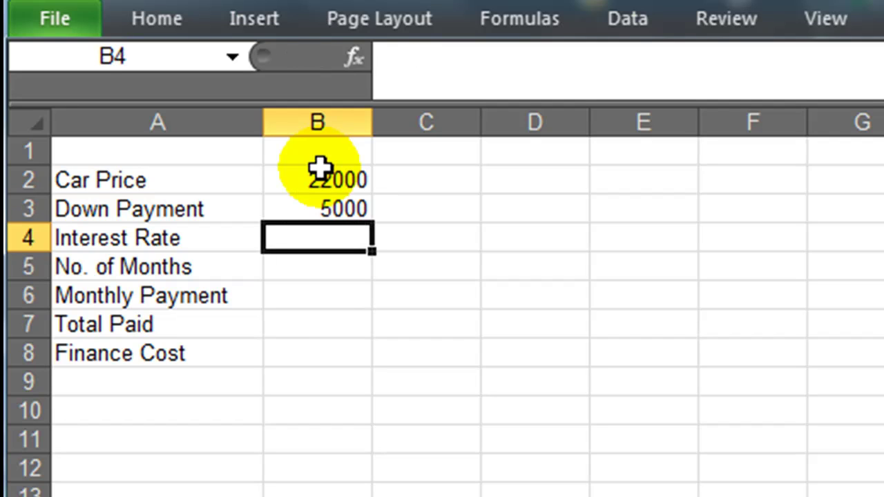
text(6%)
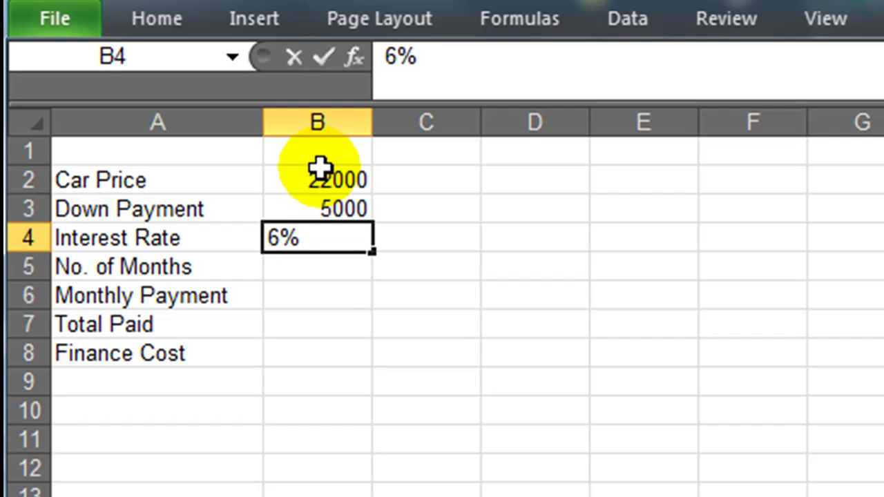
key(Return)
text(4/)
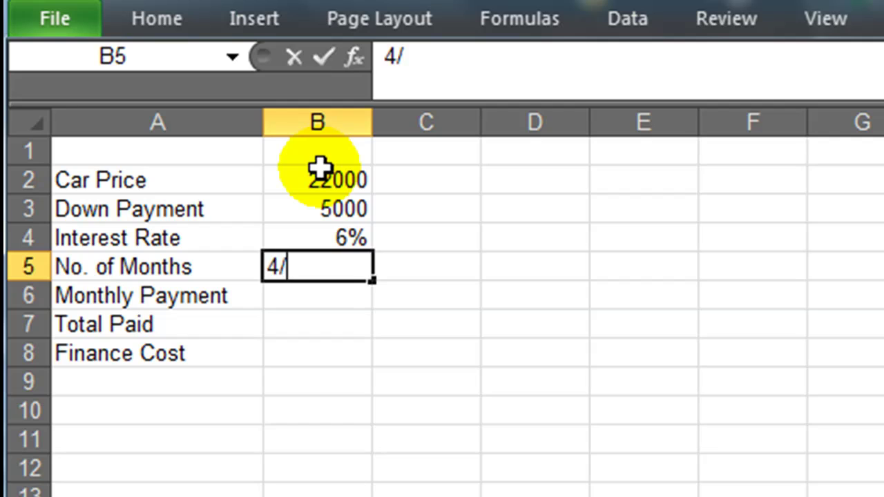
key(BackSpace)
text(8)
key(Return)
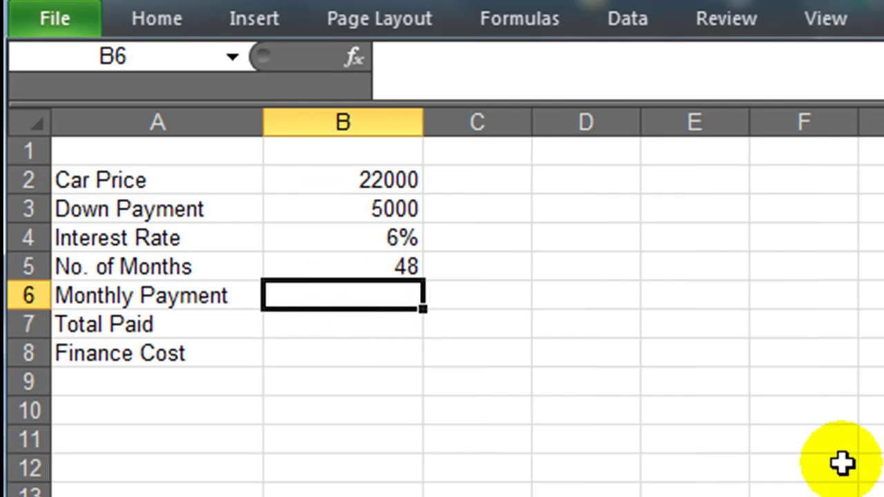
Calculate the monthly payment in B6 with the formula =PMT(B4/12,B5,-(B2-B3))
text(=pmt()
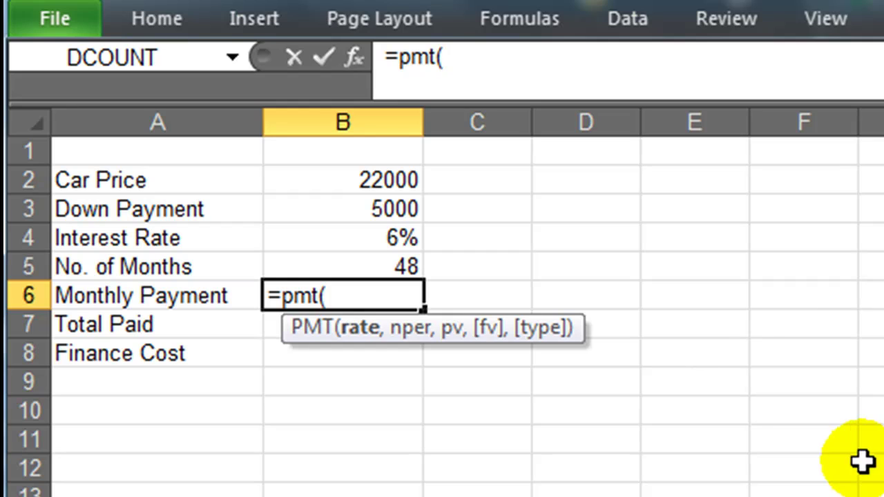
click(394, 239)
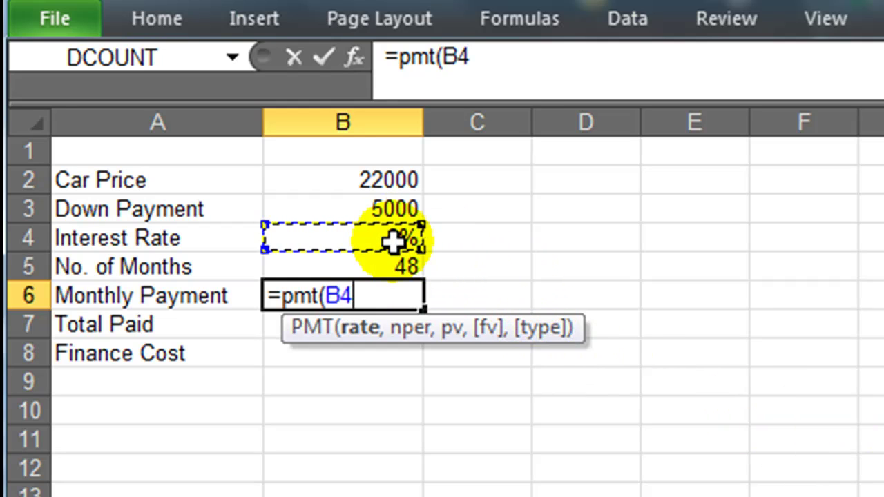
text(/12)
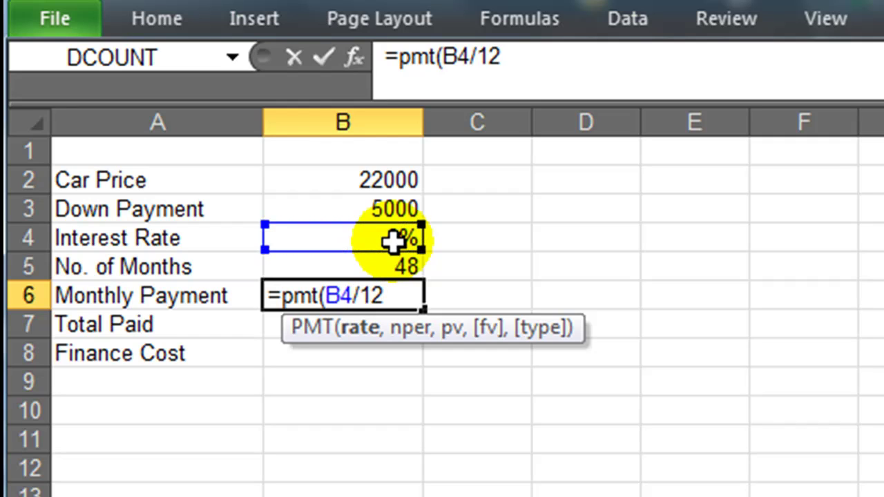
text(,)
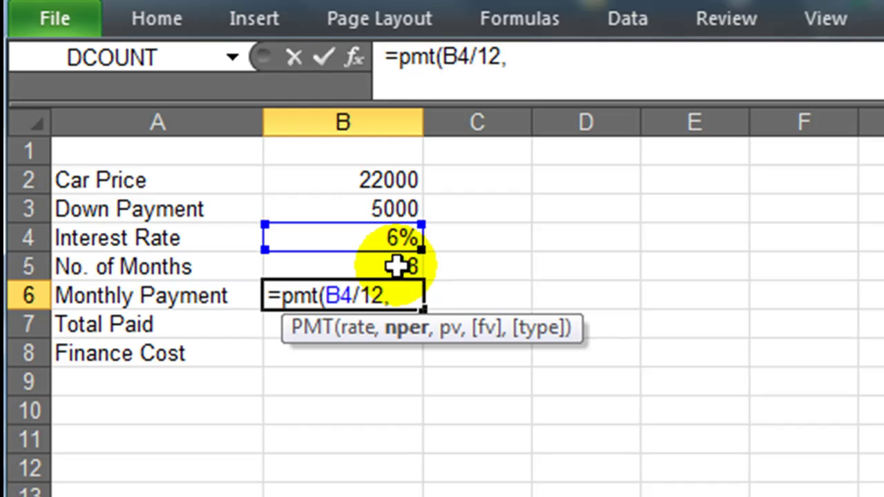
click(397, 266)
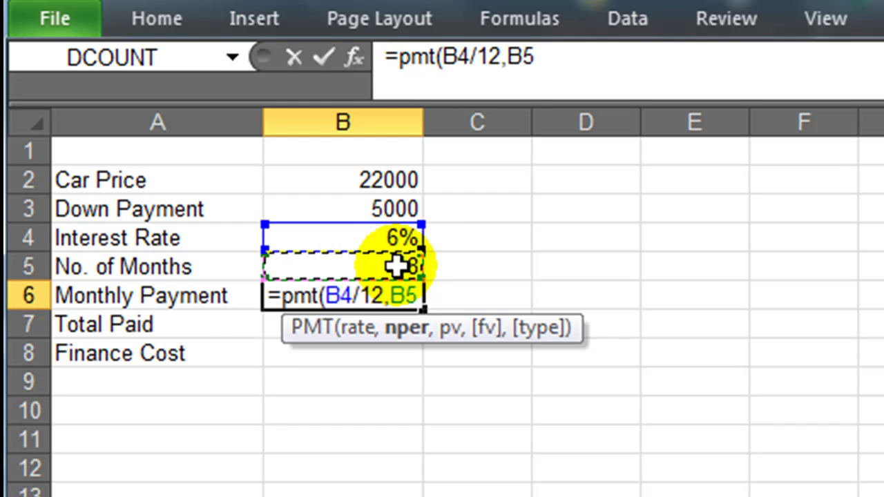
text(,)
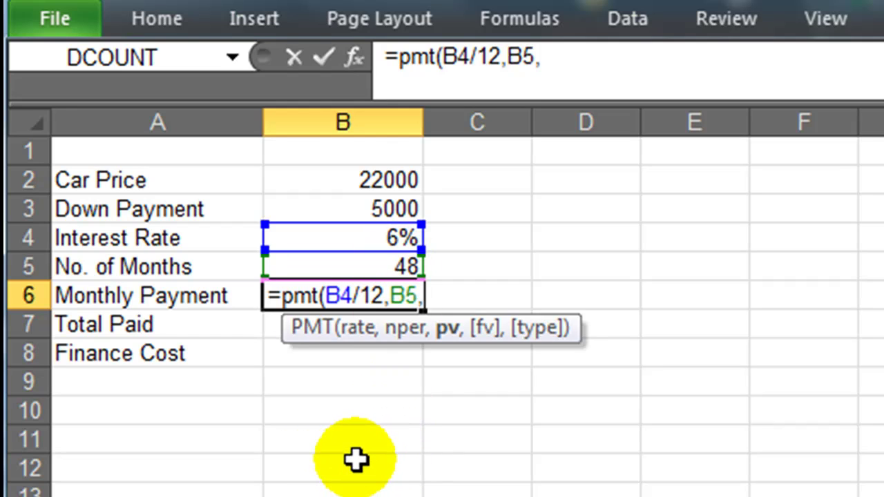
text(-))
key(BackSpace)
text(()
click(399, 172)
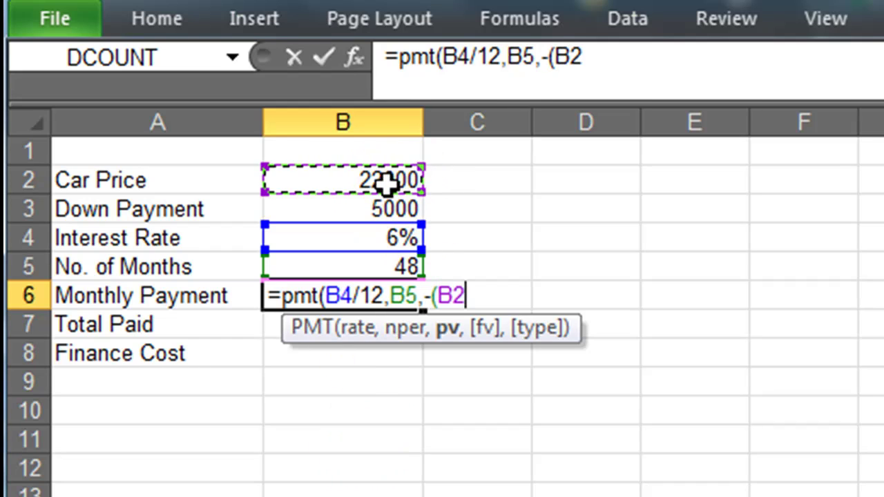
text(*)
key(BackSpace)
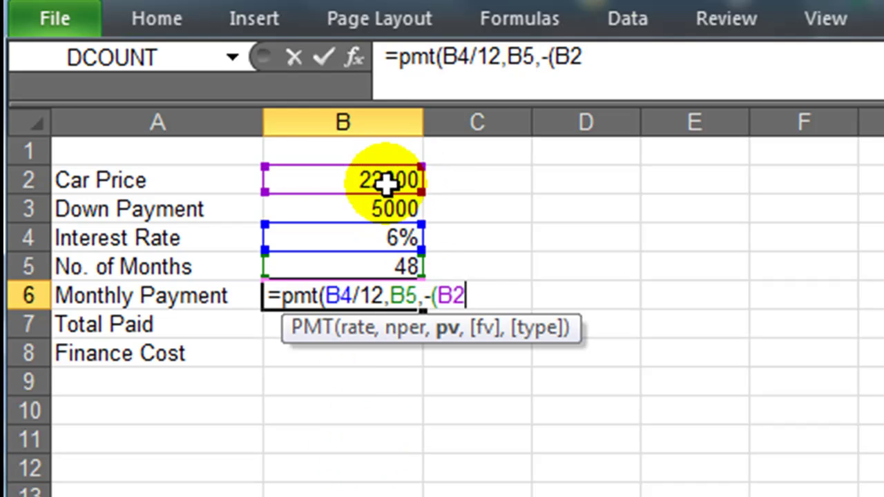
text(-)
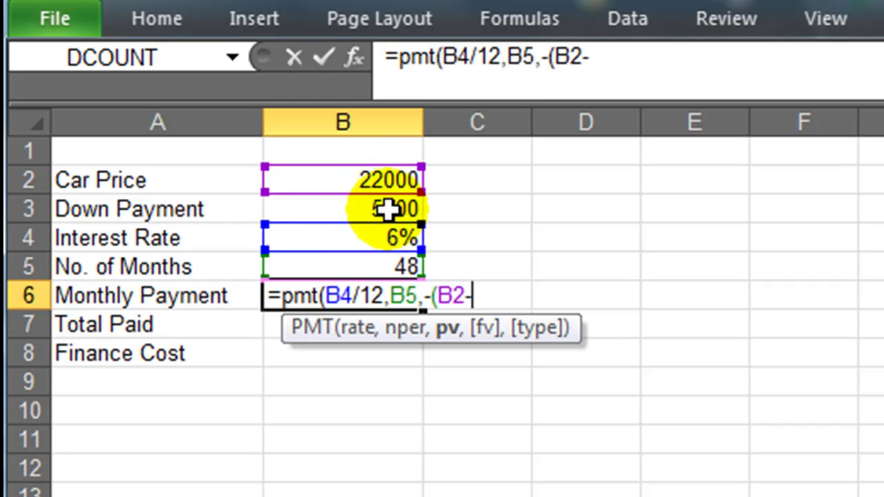
click(389, 210)
text())
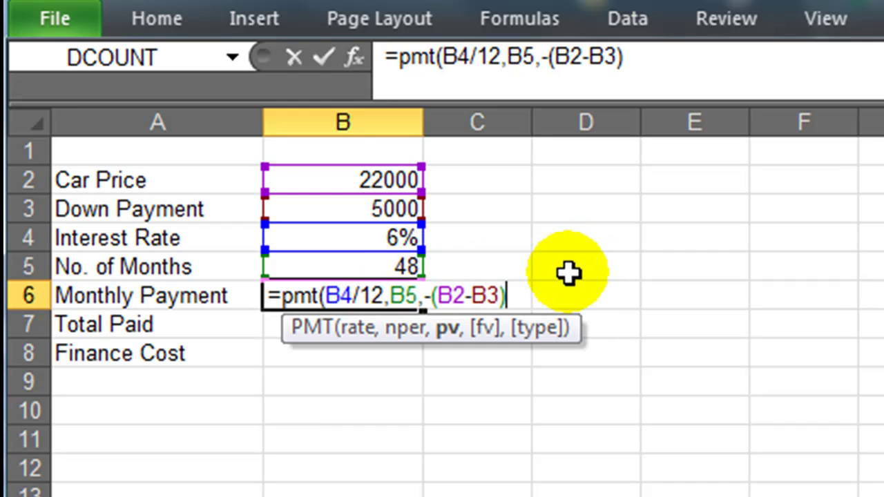
text())
key(Return)
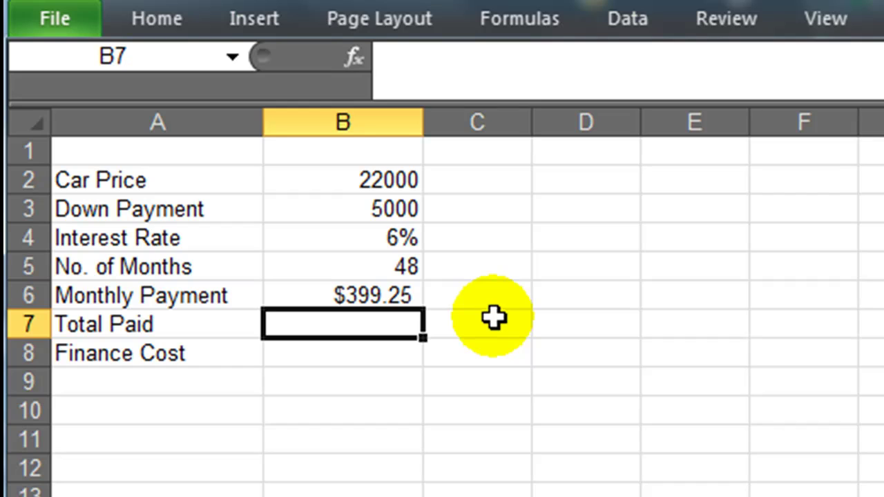
Calculate Total Paid in B7 as monthly payment times months plus down payment, with the formula =B6*B5+B3
text(=)
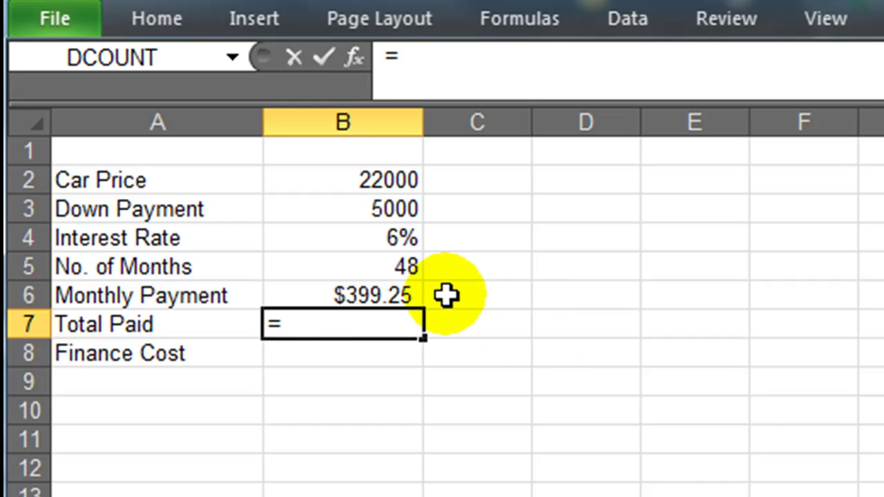
click(374, 294)
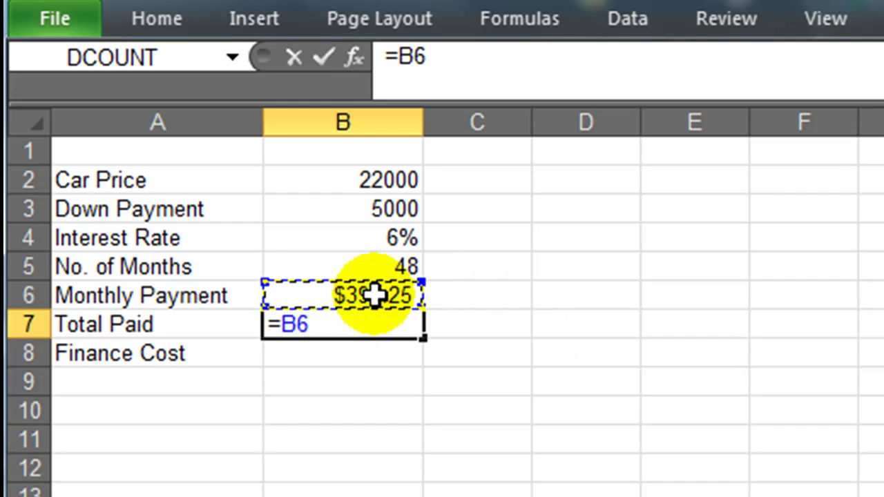
text(-)
key(BackSpace)
text(*)
click(393, 267)
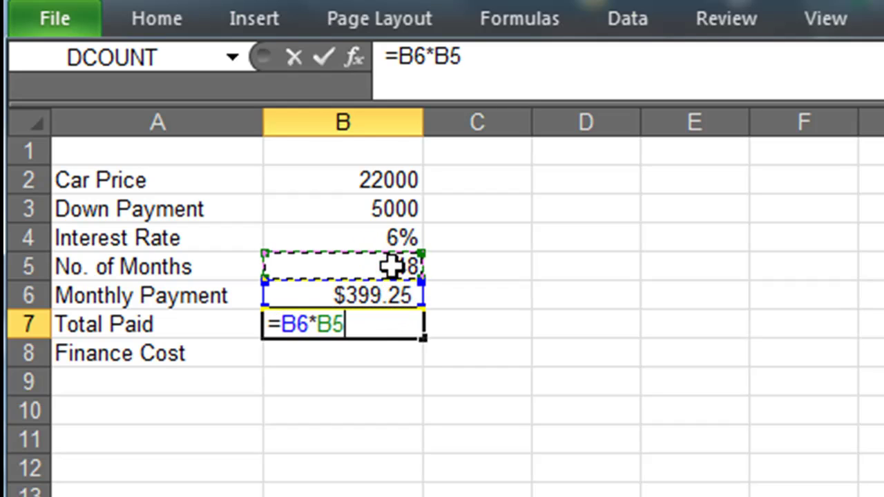
text(+)
click(387, 212)
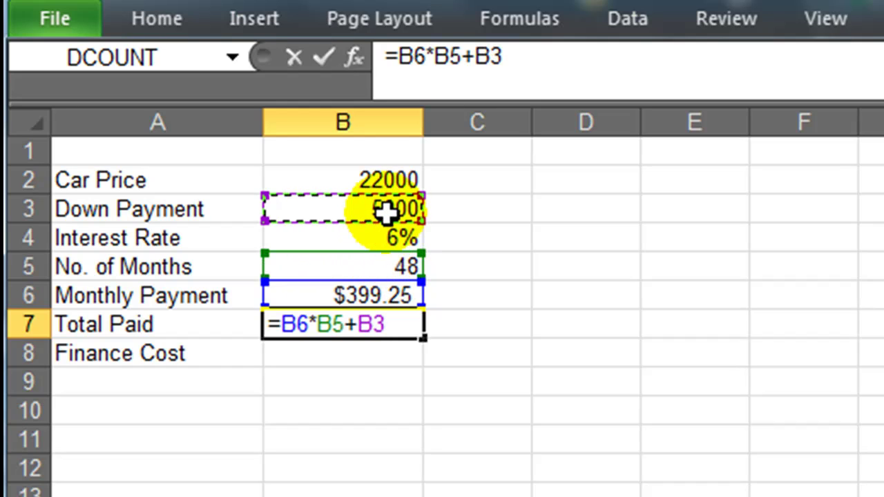
key(Return)
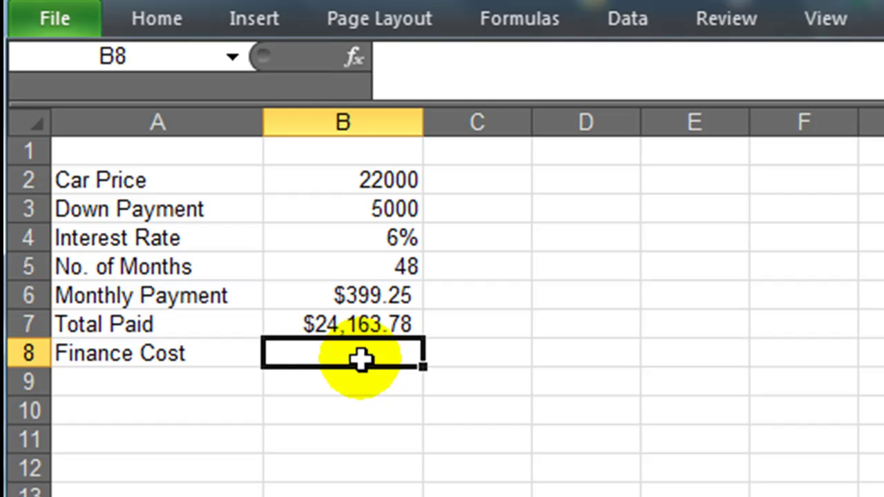
Calculate Finance Cost in B8 as total paid minus car price, with the formula =B7-B2
text(=)
click(401, 326)
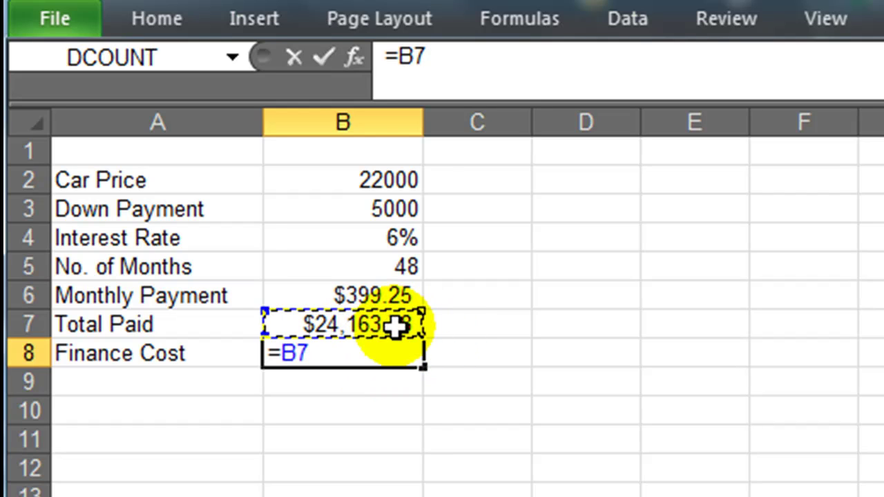
text(-)
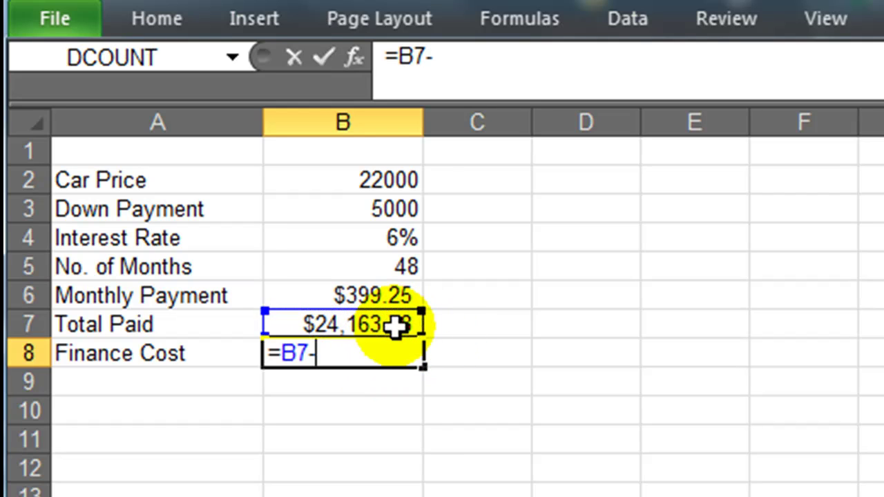
click(395, 178)
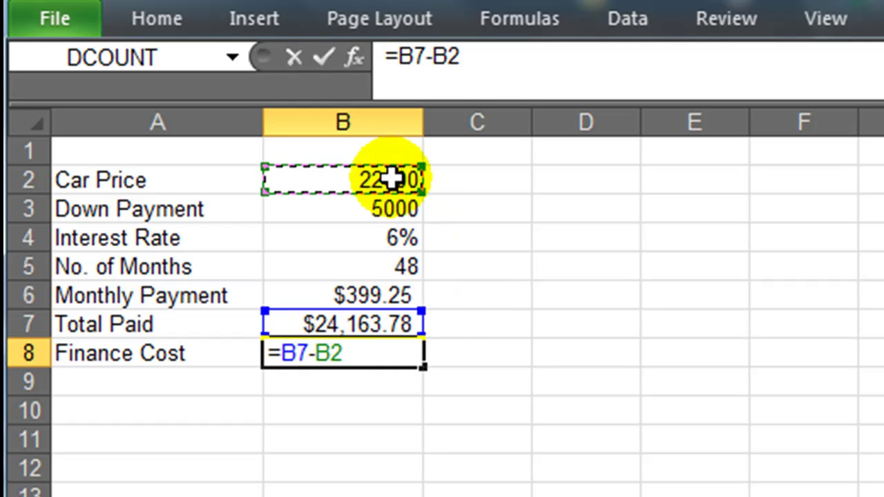
key(Return)
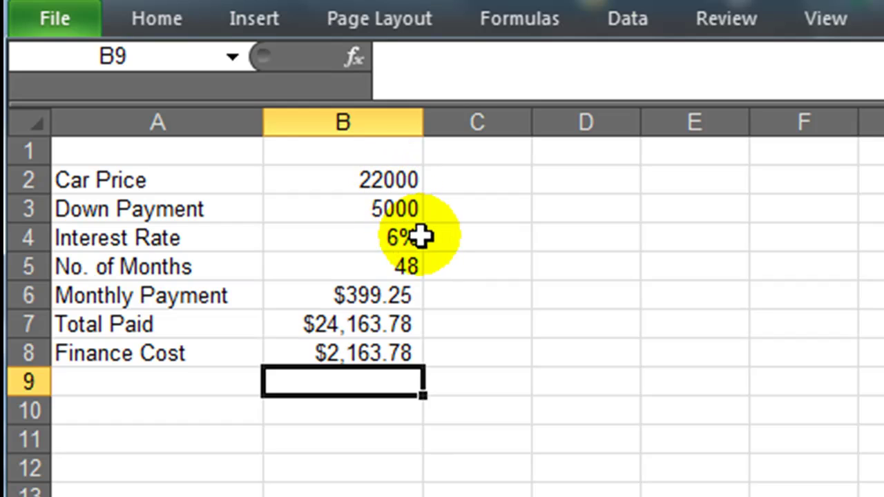
Apply all borders and a light green fill to A2:B8, and make columns A and B equally wide
drag(154, 180, 351, 346)
click(168, 28)
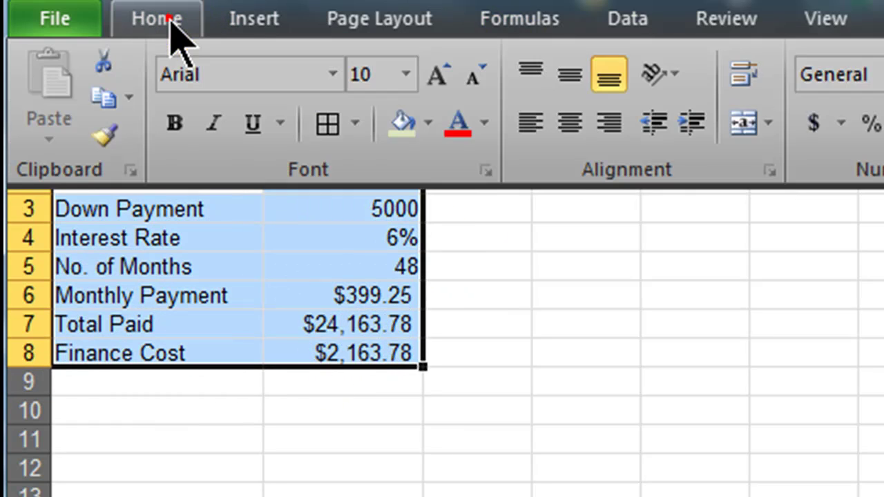
click(328, 123)
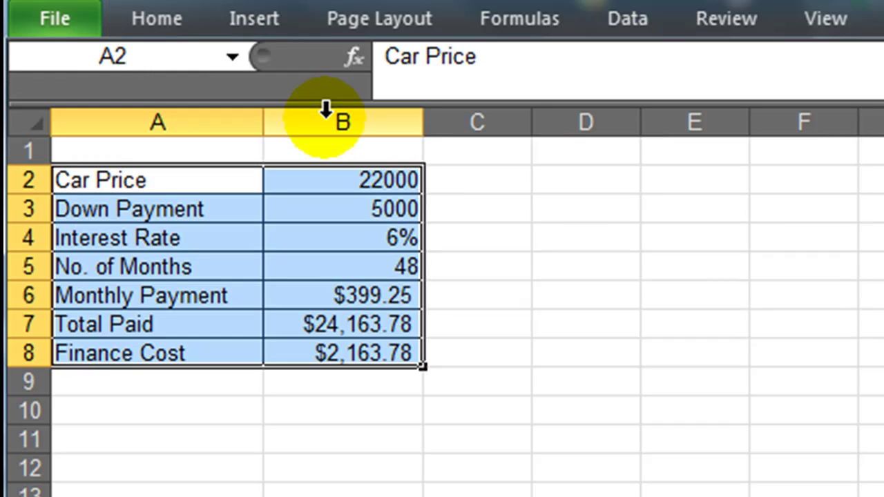
click(150, 24)
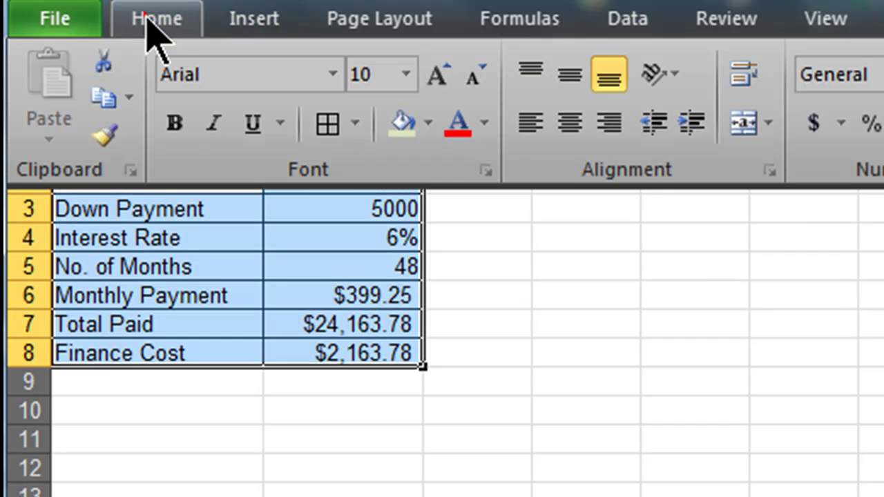
click(404, 123)
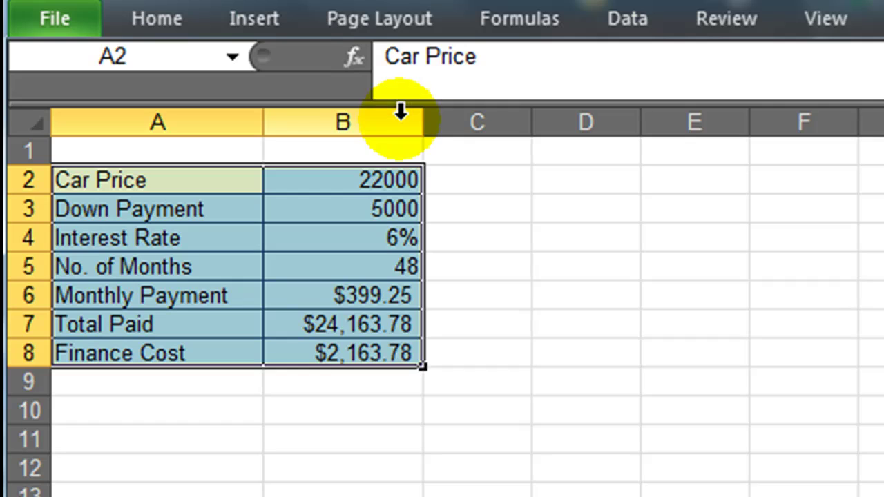
mouse_move(247, 114)
mouse_down()
mouse_move(262, 114)
mouse_move(266, 123)
mouse_move(255, 123)
mouse_up()
click(290, 458)
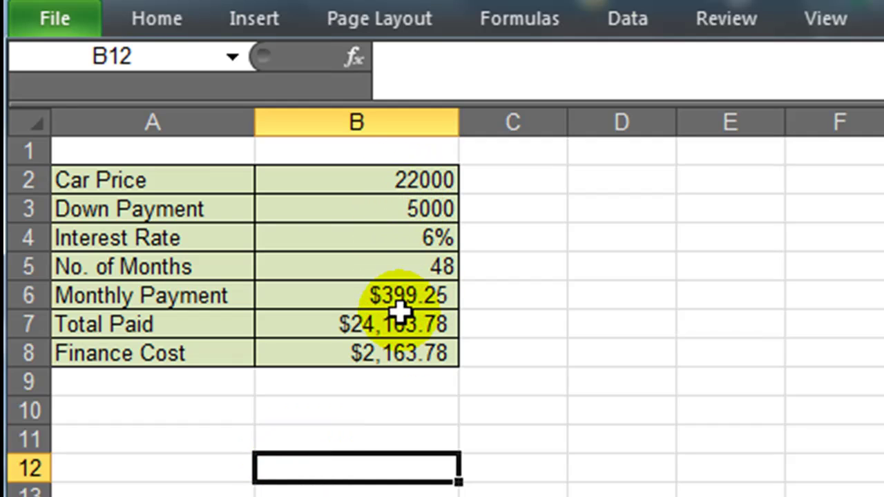
Format the dollar amounts in B2, B3 and B6 to B8 as accounting values with no decimal places
drag(401, 180, 392, 214)
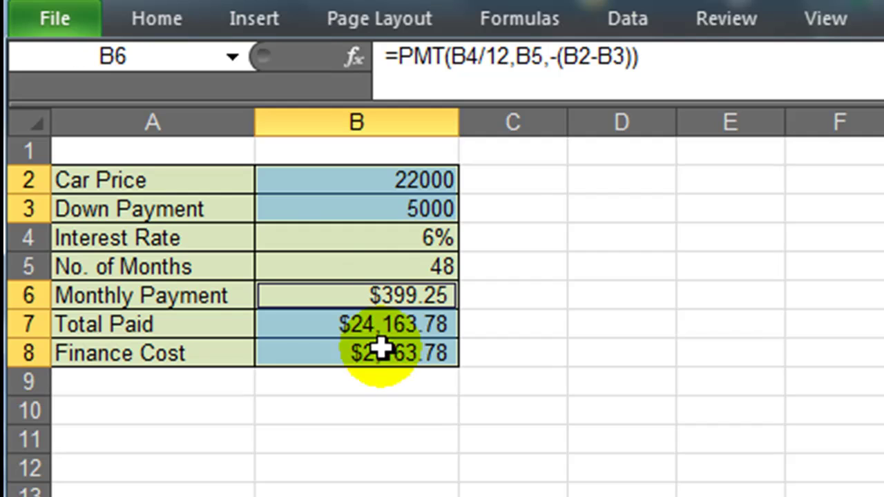
click(147, 24)
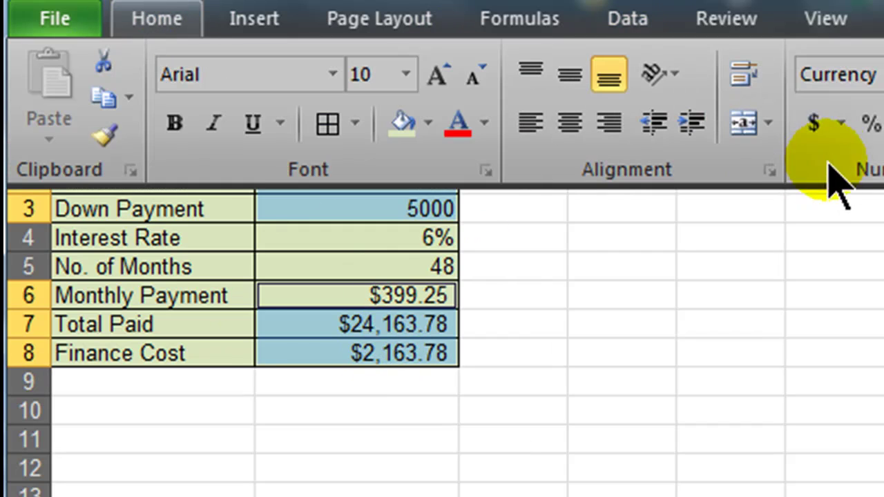
click(813, 123)
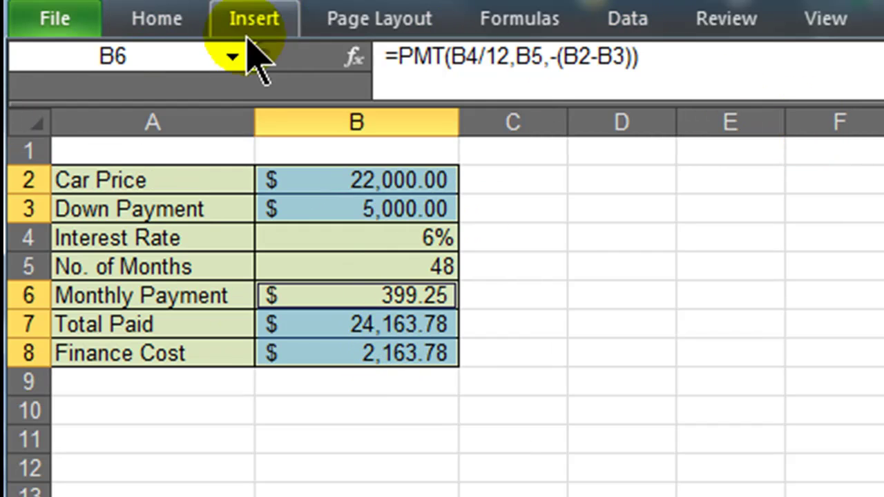
click(174, 21)
click(883, 123)
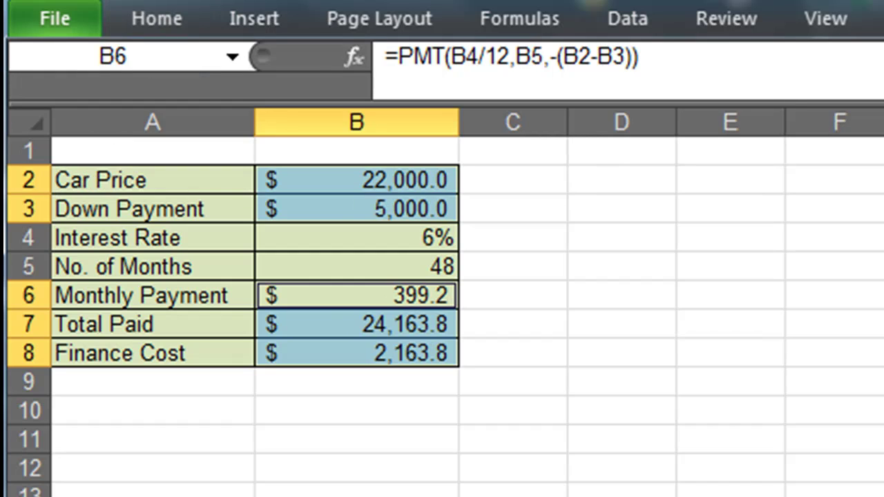
click(156, 25)
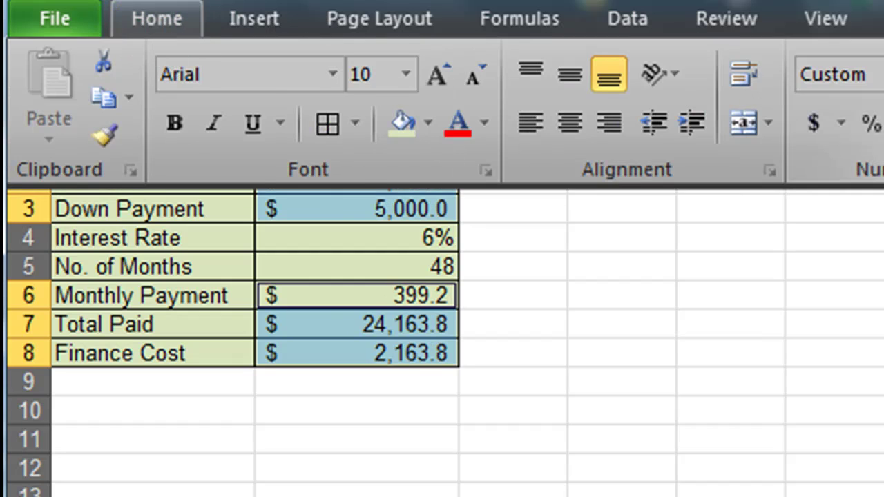
click(883, 123)
click(572, 315)
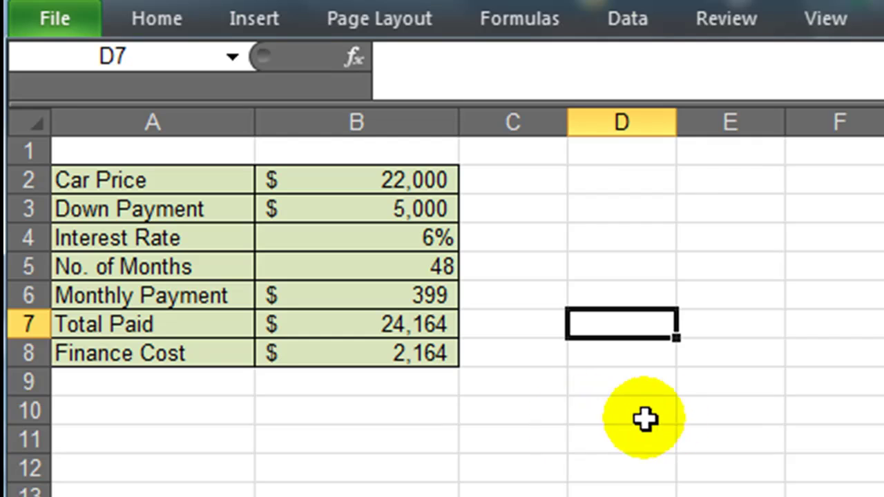
Enter the label Rate of Return in A10 and the value 11% in B10
click(181, 416)
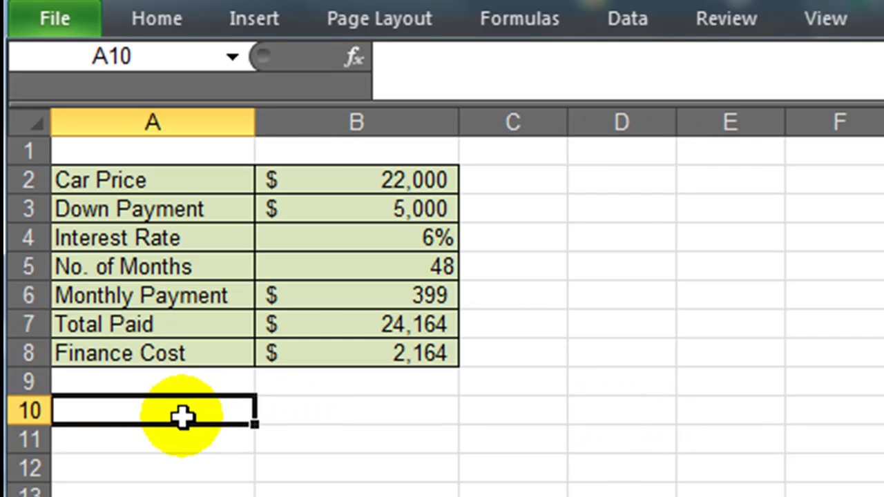
text(Rate of )
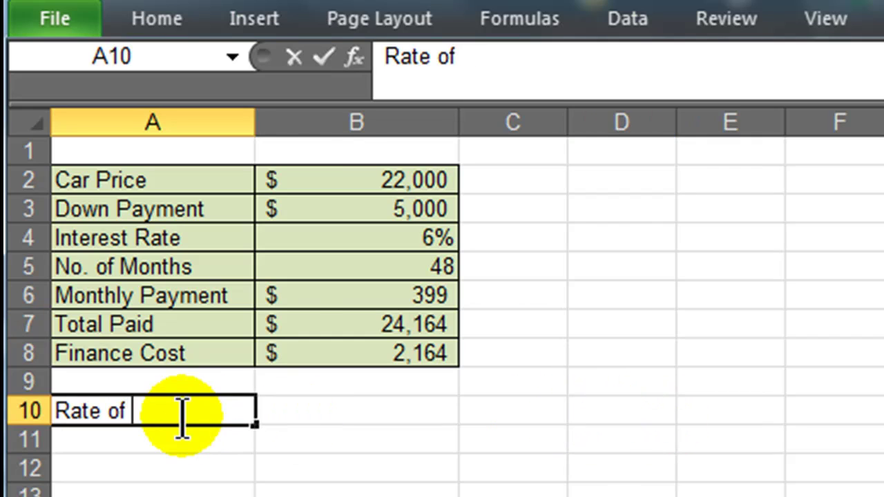
text(Return)
key(Tab)
text(11$)
key(BackSpace)
text(#)
key(BackSpace)
text(%)
key(Return)
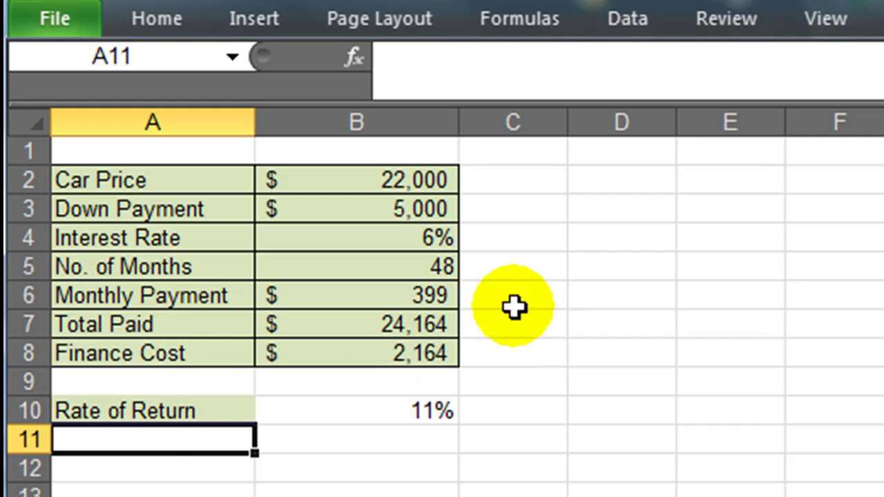
Copy the formatting of the Interest Rate value in B4 onto the rate of return value in B10
click(435, 240)
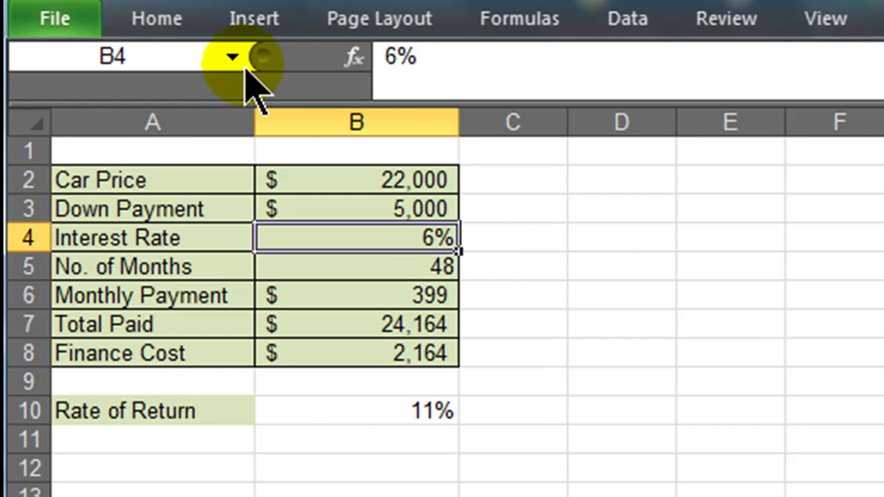
click(170, 24)
click(99, 134)
click(329, 411)
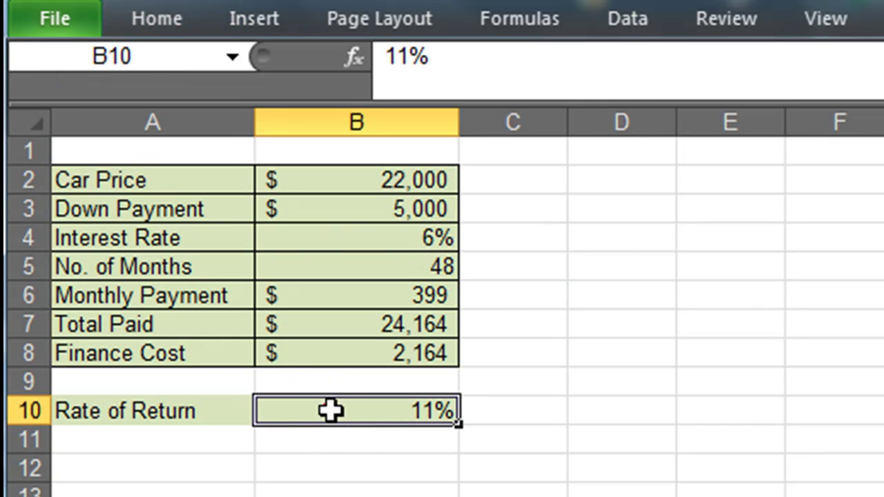
Enter the column headers Date, Investment and Gain in cells D10 to F10
click(614, 411)
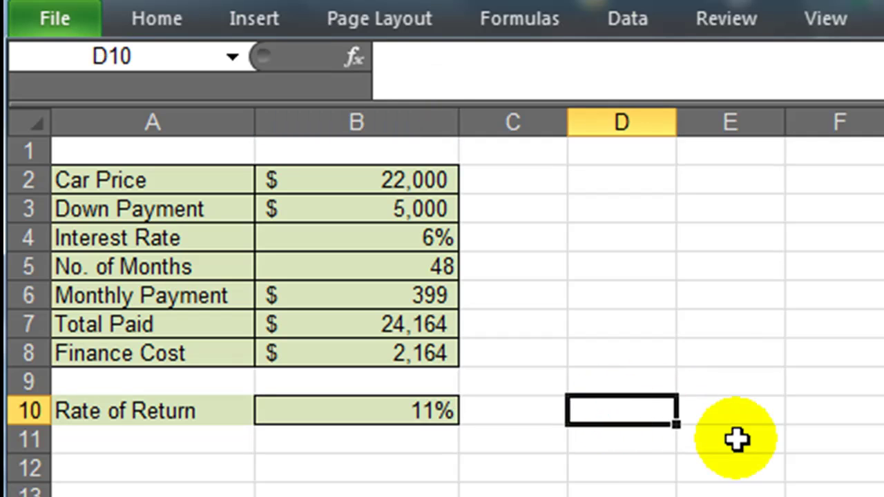
text(Date)
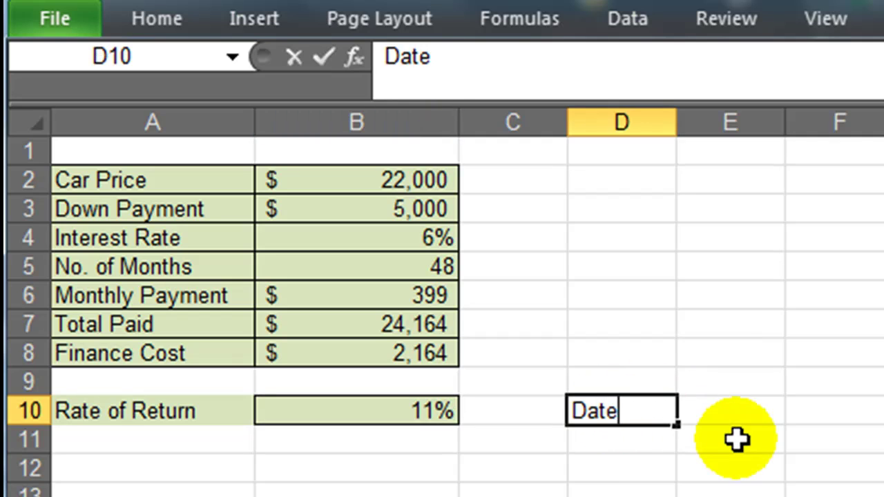
key(Tab)
text(Int)
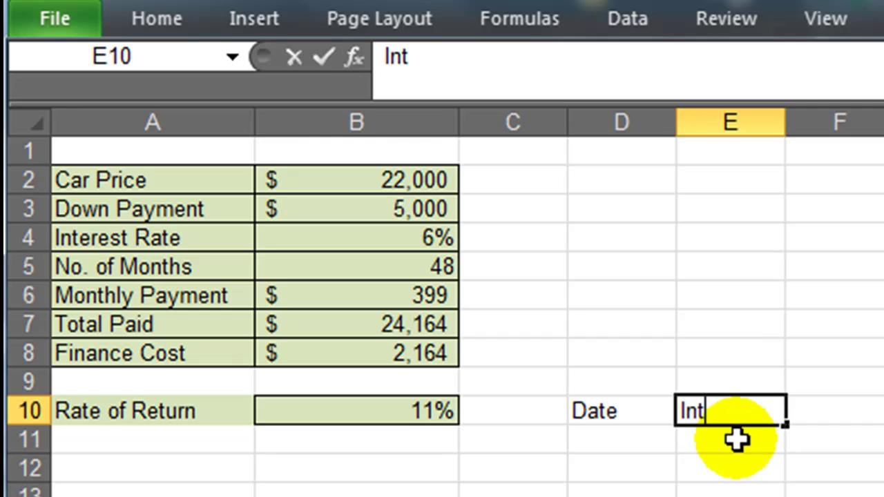
key(BackSpace)
text(vestment)
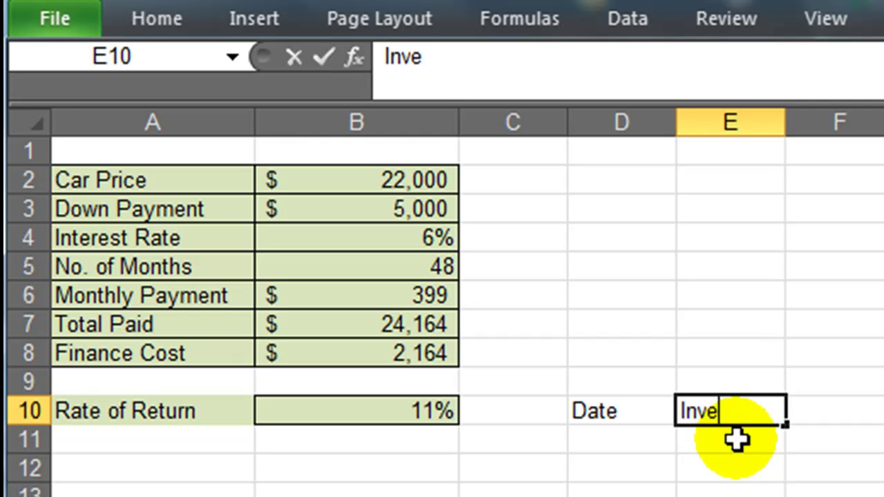
key(Tab)
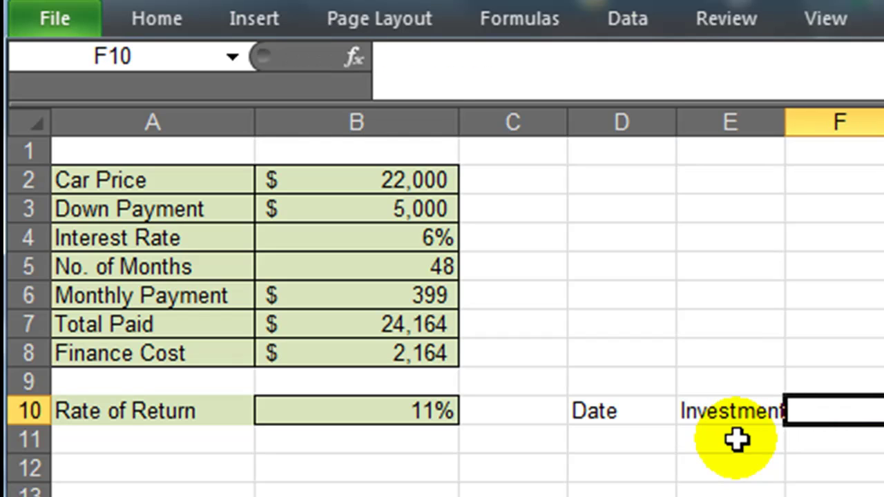
text(Gain)
key(Tab)
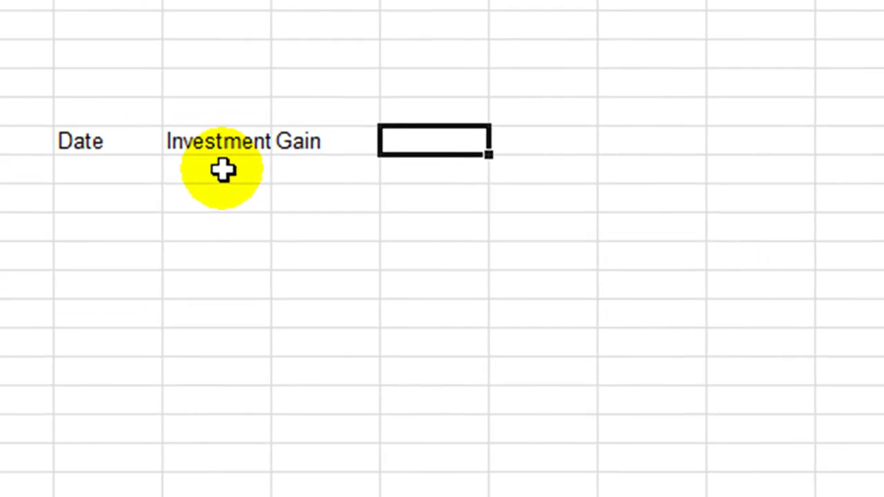
Enter the column headers Withdrawal and Balance in cells G10 and H10
text(Wi)
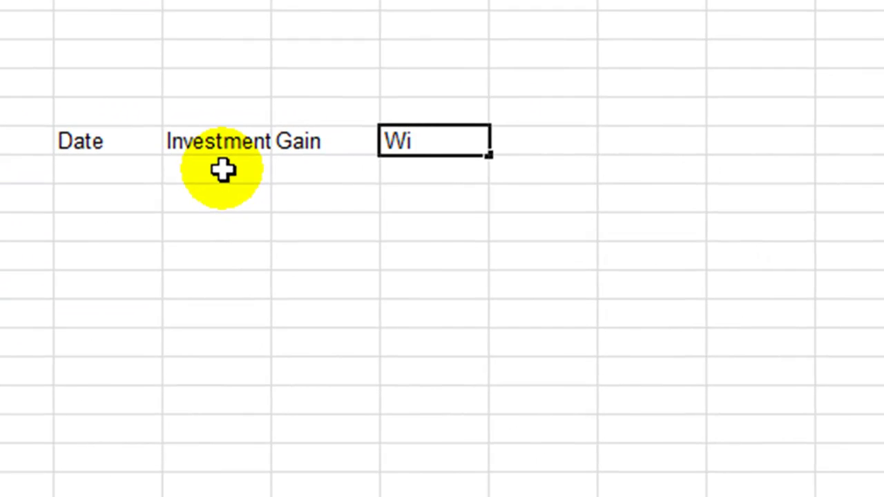
text(thdr)
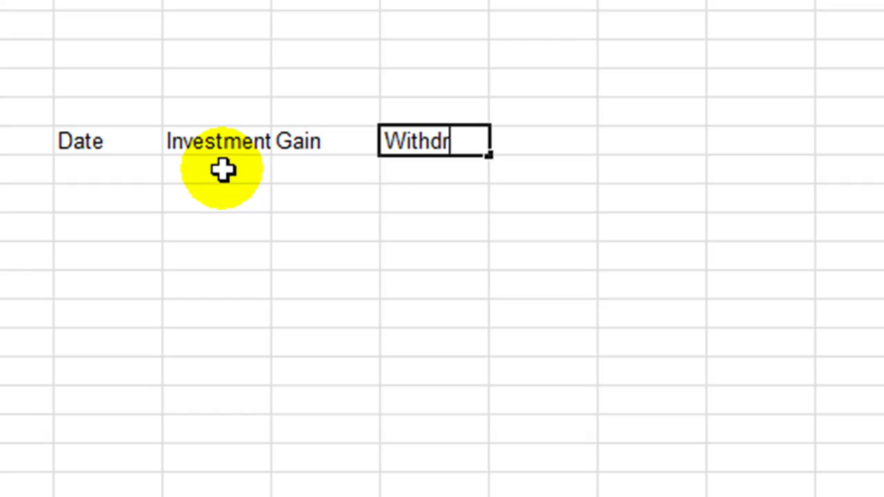
text(awal)
key(Tab)
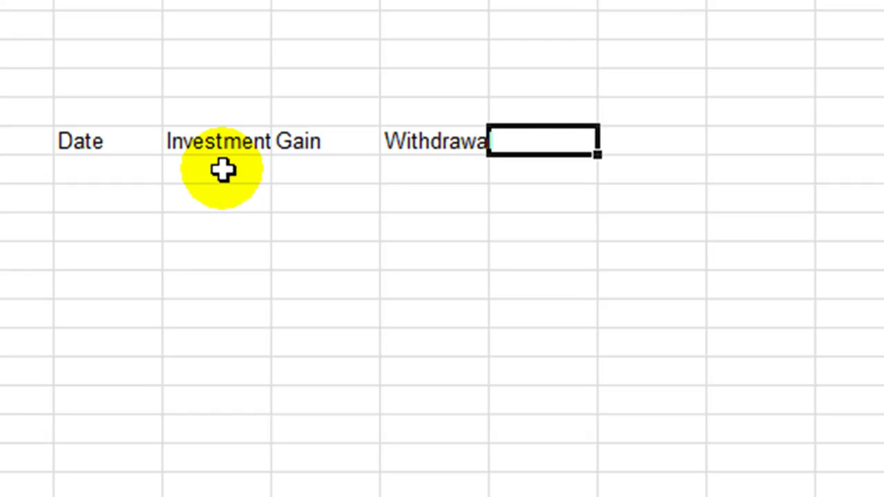
text(Bla)
key(BackSpace)
key(BackSpace)
text(alanc)
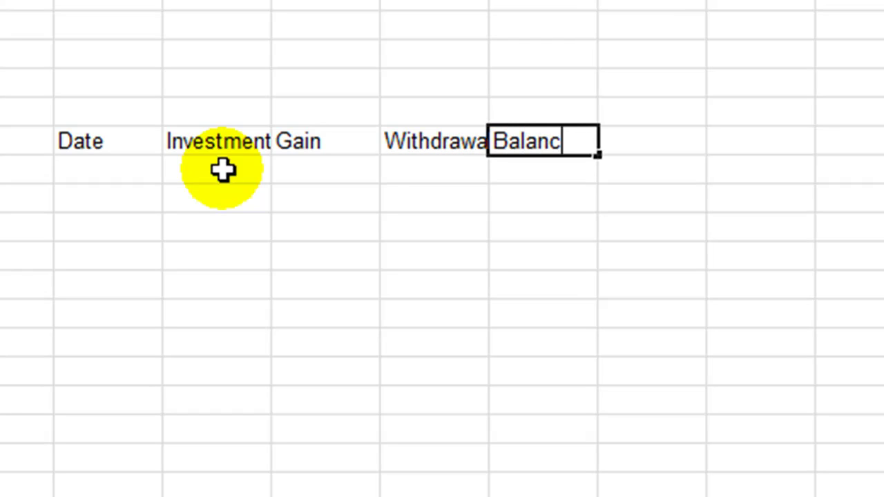
text(e)
key(Return)
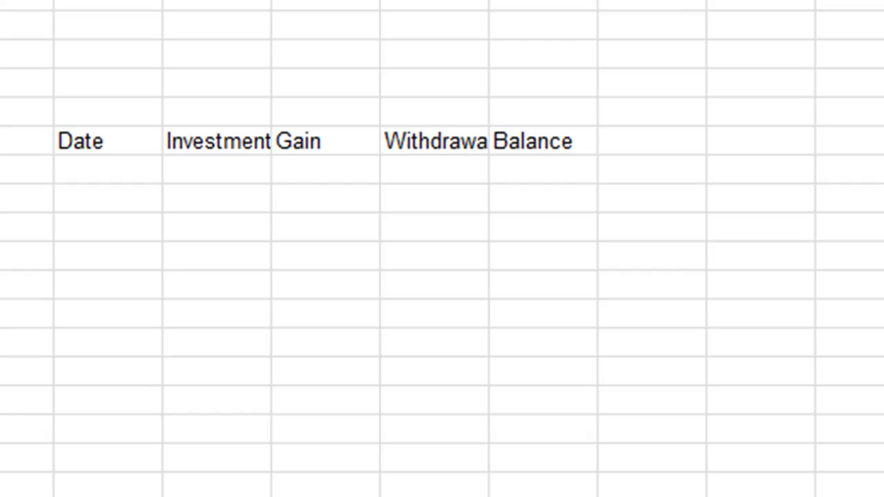
Apply all borders and the light green fill to headers D10:H10, and widen columns D to H equally to fit the header text
drag(67, 138, 573, 142)
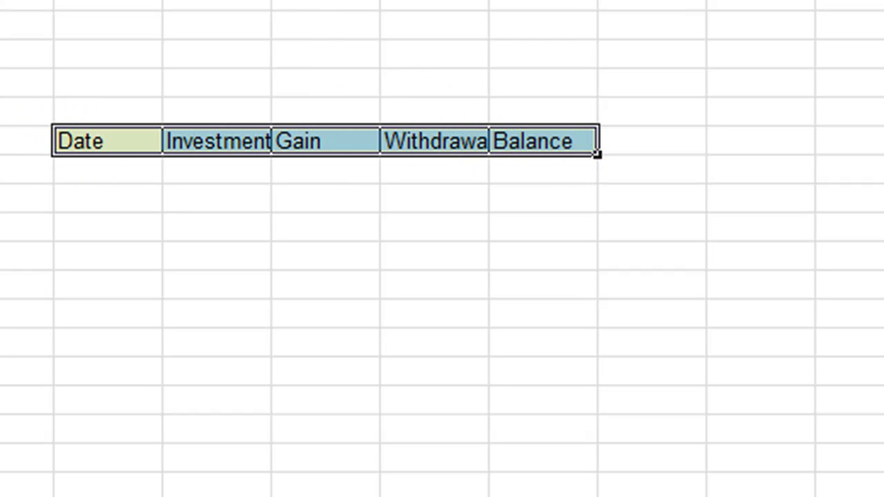
key(ctrl+space)
drag(489, 1, 537, 0)
click(539, 1)
drag(131, 1, 706, 1)
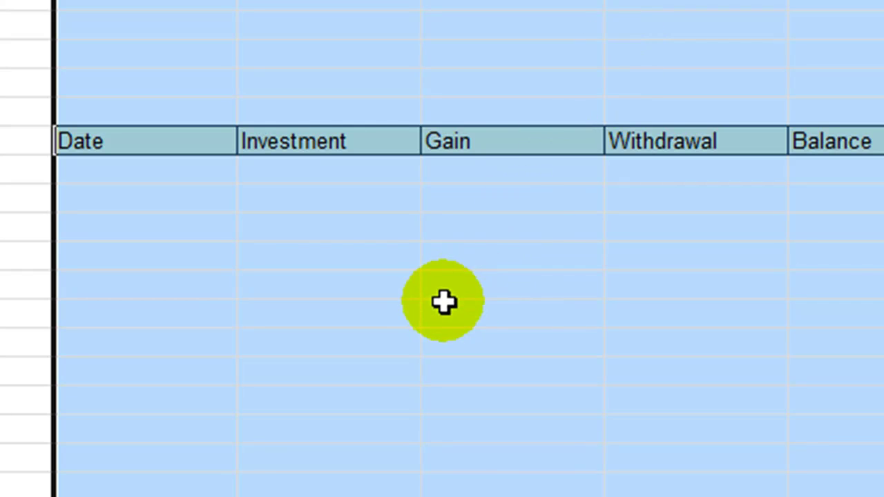
Right-align the header labels in D10:H10
drag(166, 145, 801, 152)
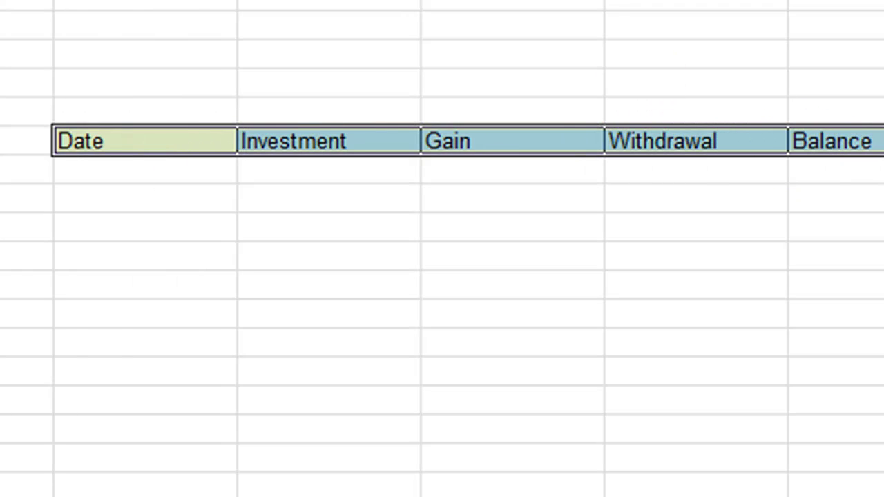
click(168, 177)
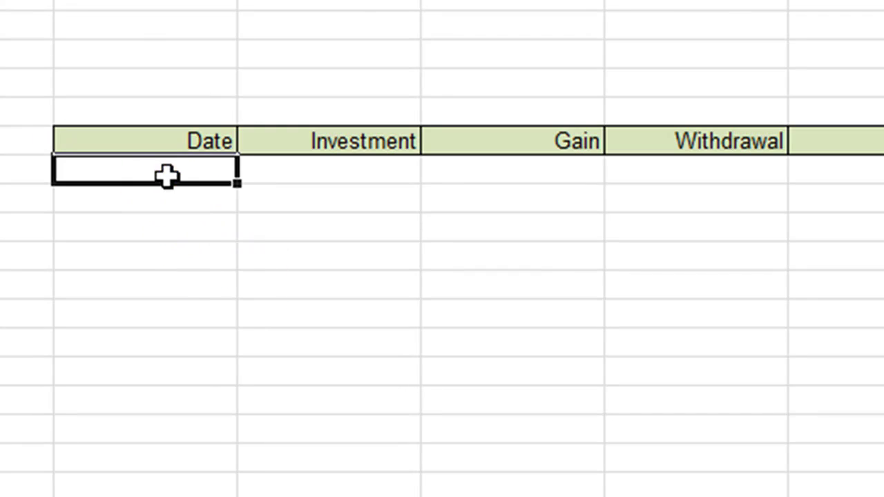
Enter the first two monthly dates under the Date header, 3/1/2011 in D11 and 4/1/2011 in D12
click(212, 276)
click(166, 174)
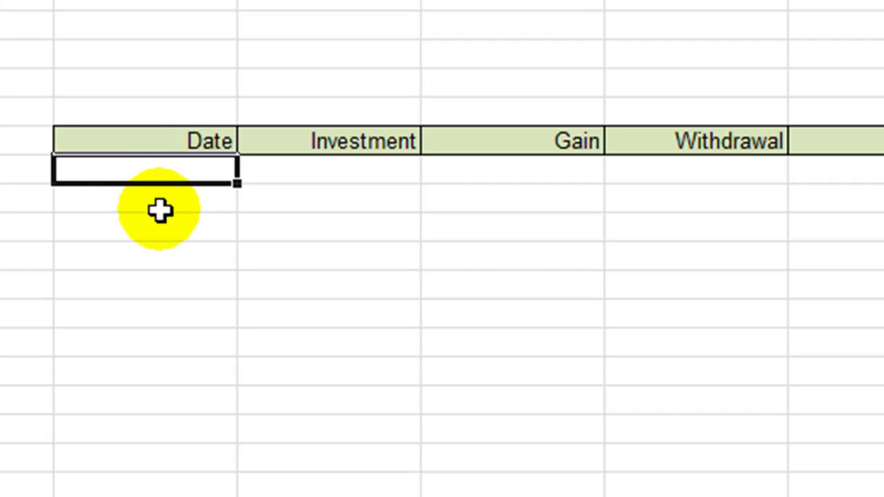
click(145, 228)
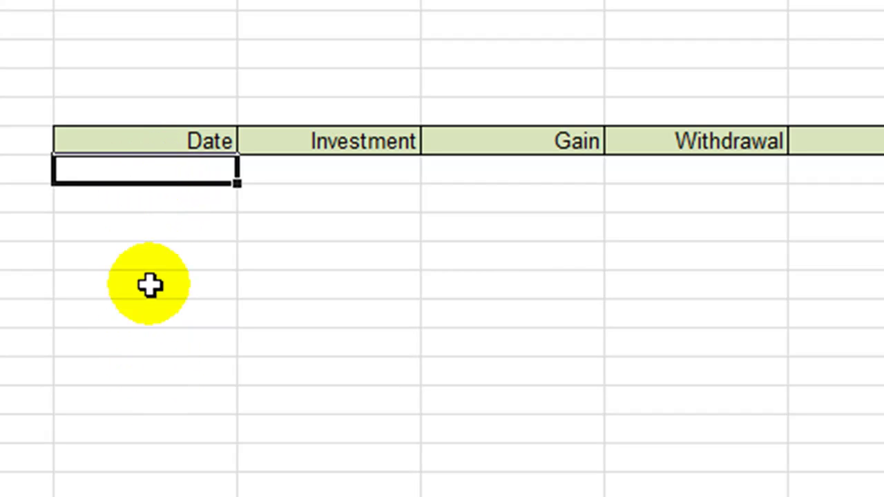
click(153, 169)
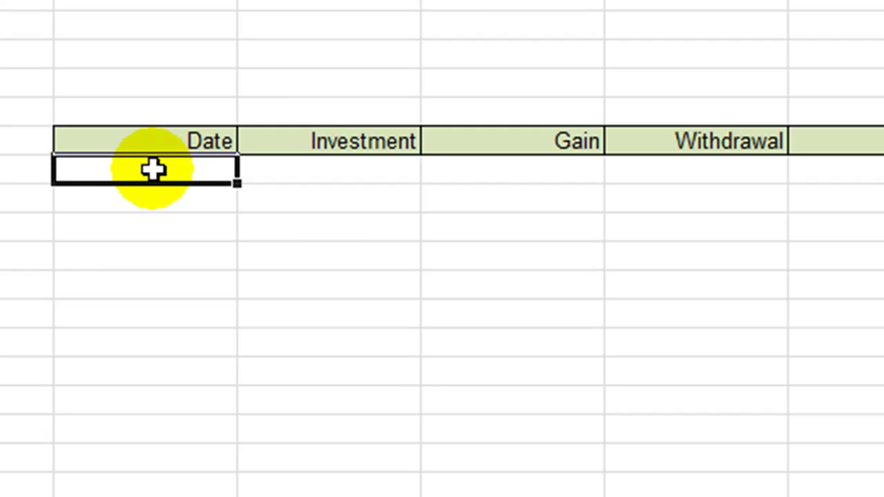
text(3/1)
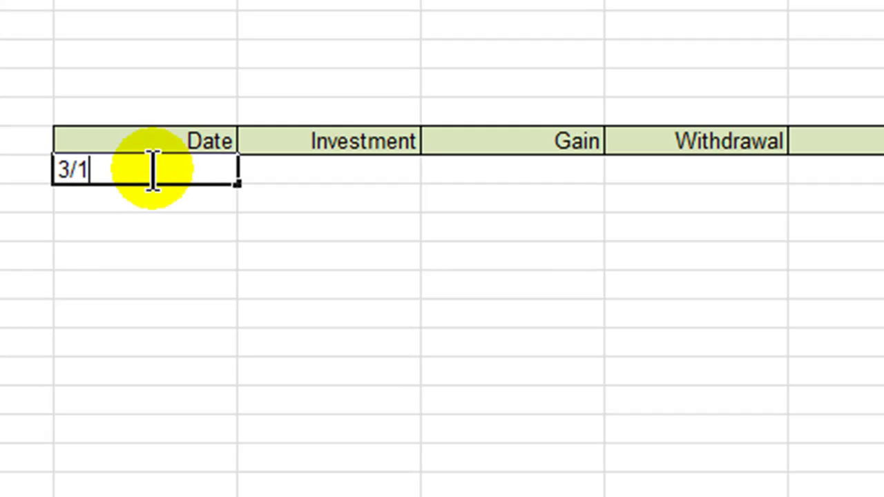
text(/2011)
key(Return)
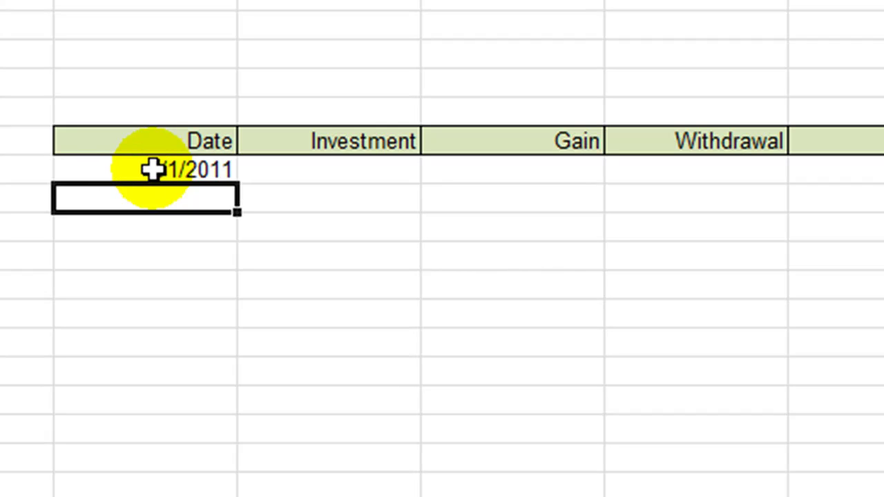
text(4/1/2011)
key(Return)
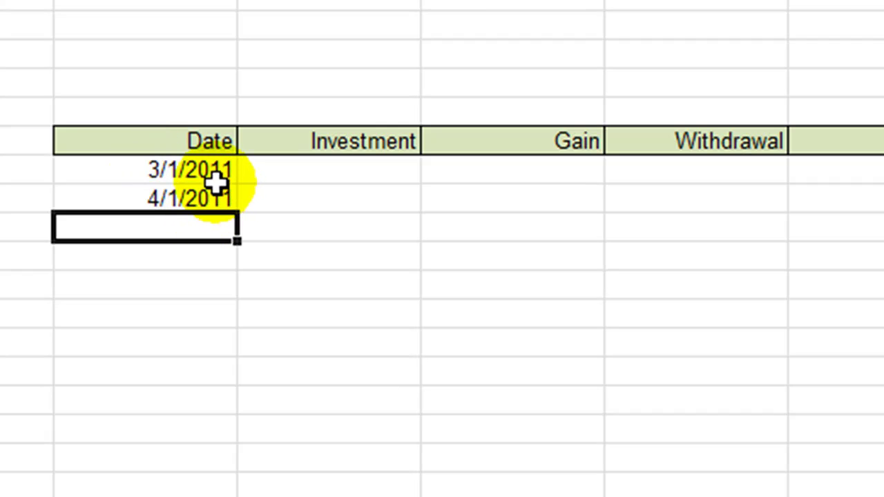
Extend the monthly date series from D11:D12 down column D through 2/1/2041
drag(207, 169, 207, 198)
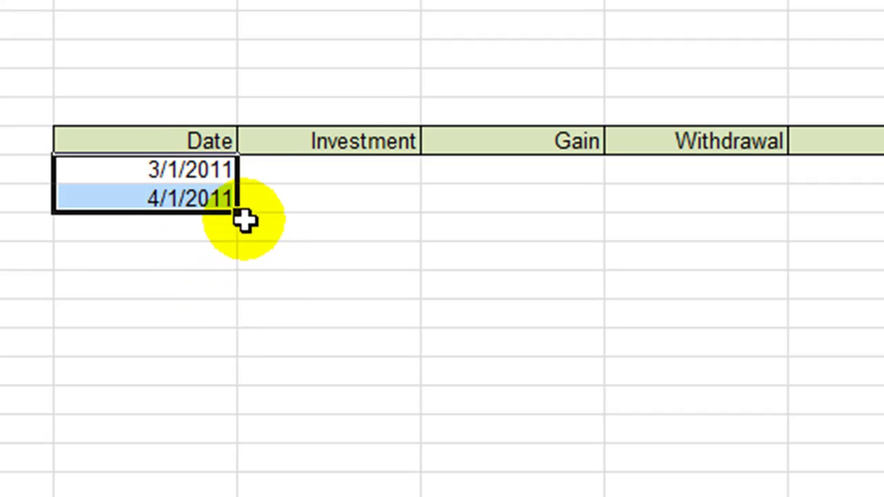
drag(238, 215, 239, 496)
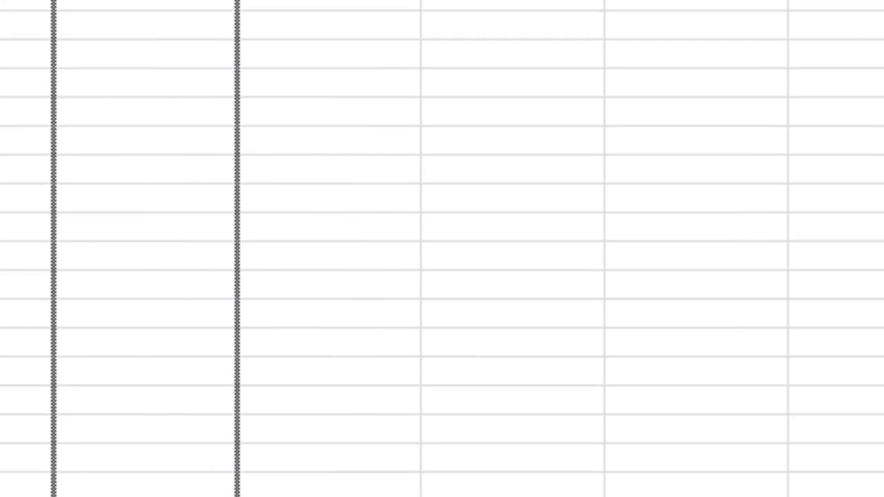
drag(239, 495, 197, 12)
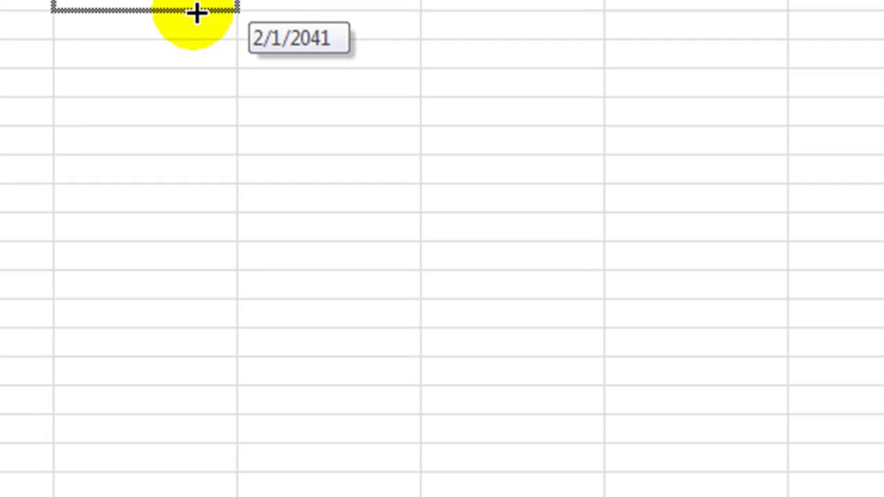
drag(196, 12, 197, 13)
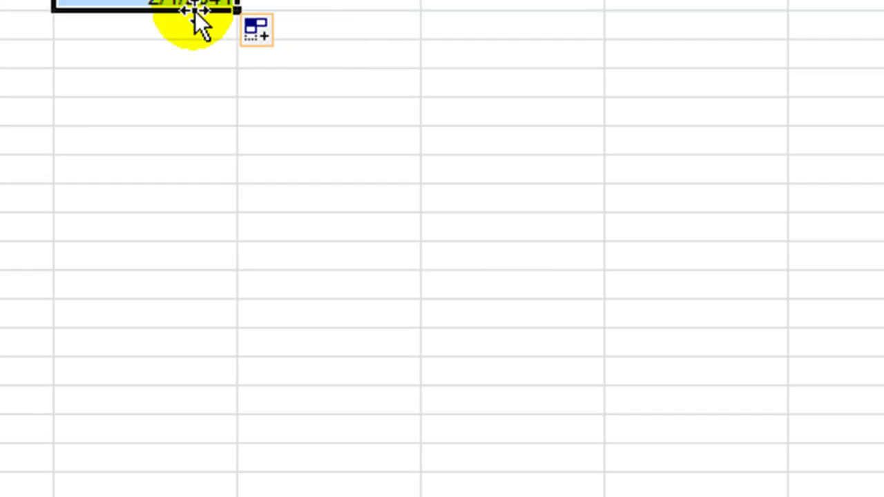
scroll(361, 260, up, 20)
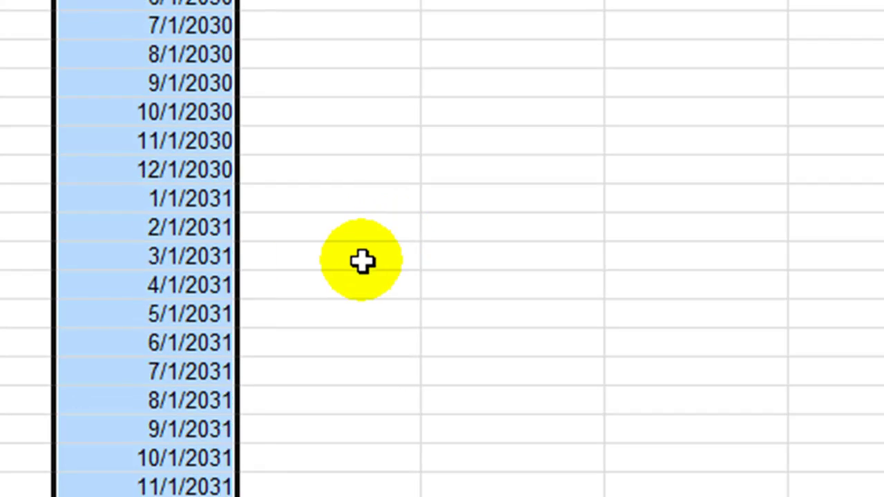
scroll(361, 260, up, 20)
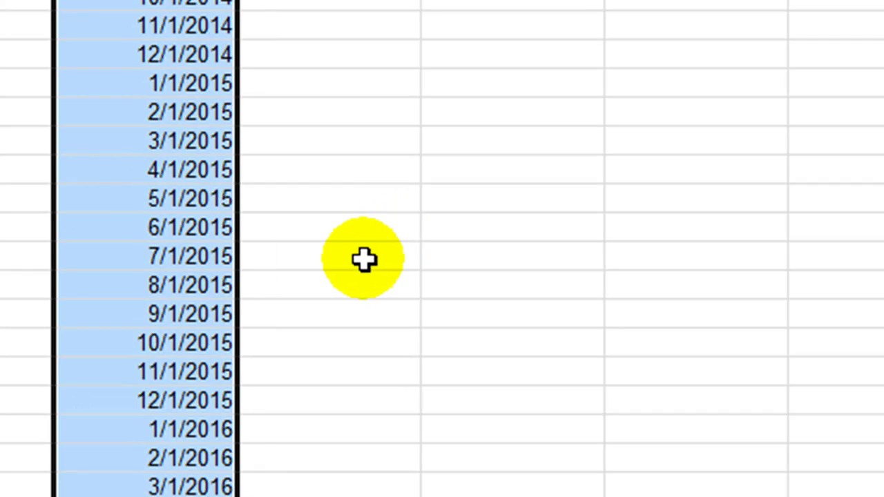
scroll(364, 259, up, 16)
Set the first Investment amount in E11 to the down payment with the formula =B3
click(325, 171)
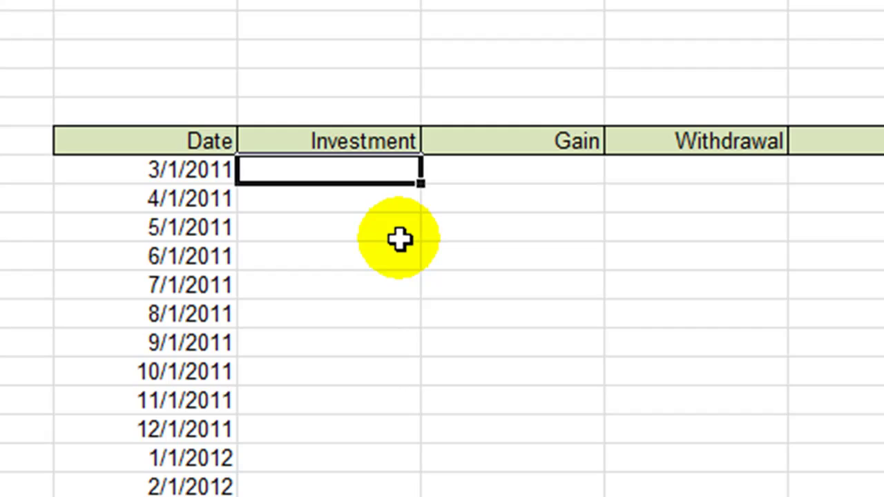
click(316, 205)
click(313, 177)
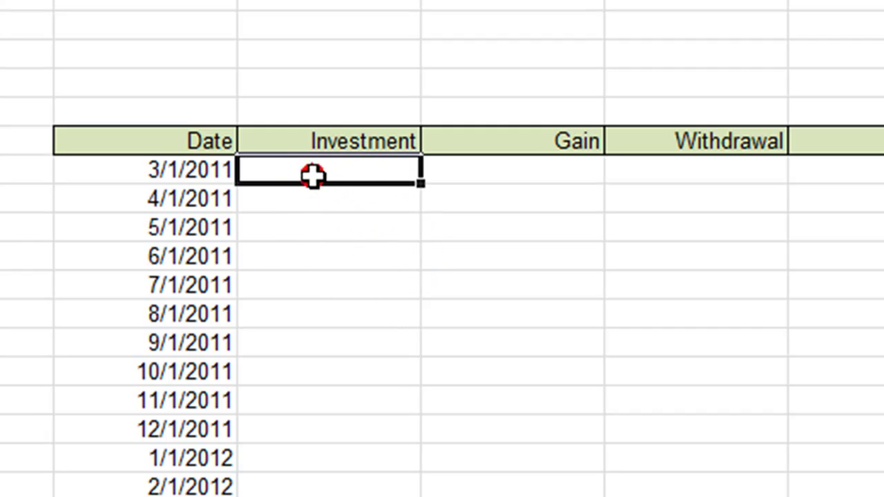
click(313, 177)
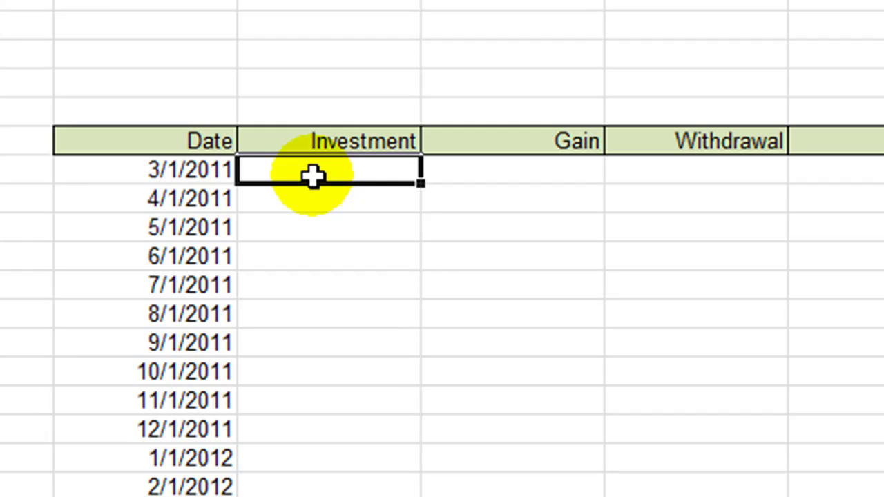
text(=)
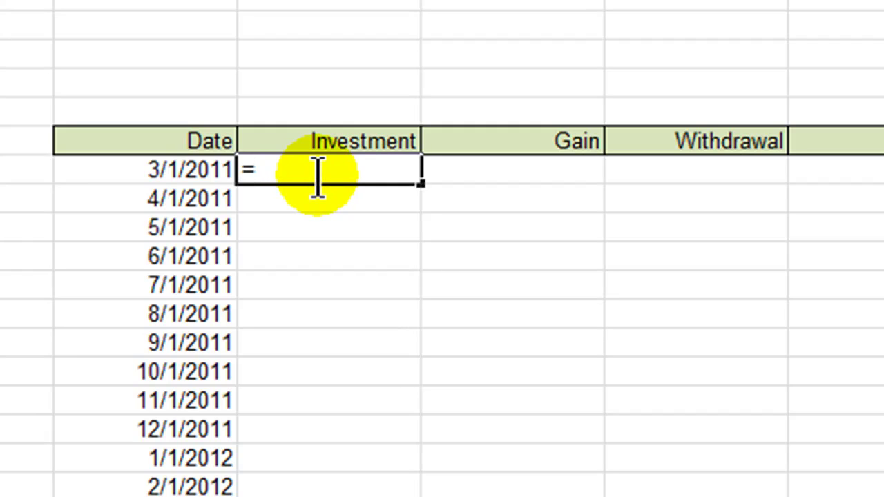
text(B3)
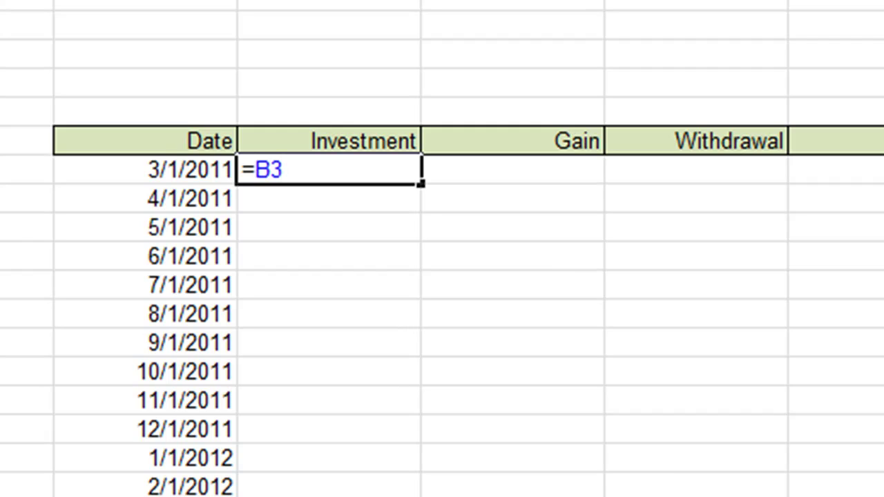
key(Return)
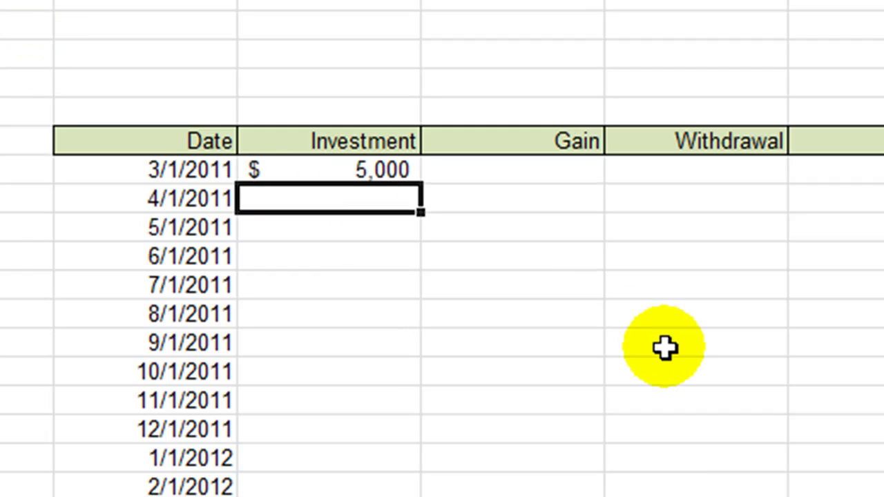
Enter 0 as the Gain in F11 and 0 as the Withdrawal in G11 for 3/1/2011
click(529, 172)
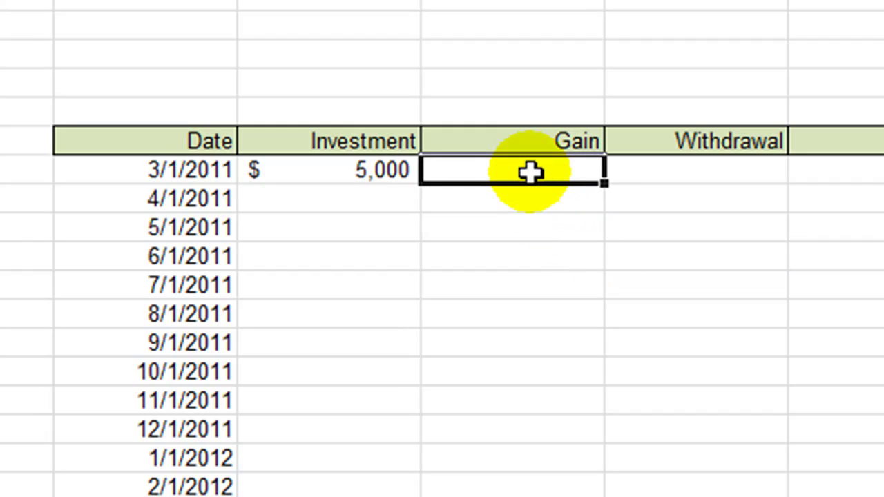
text(0)
key(Return)
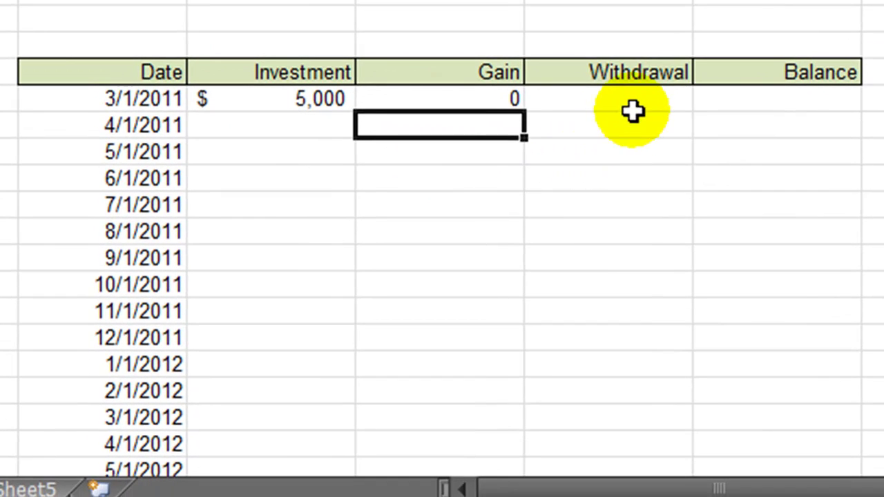
click(722, 170)
text(0)
key(Return)
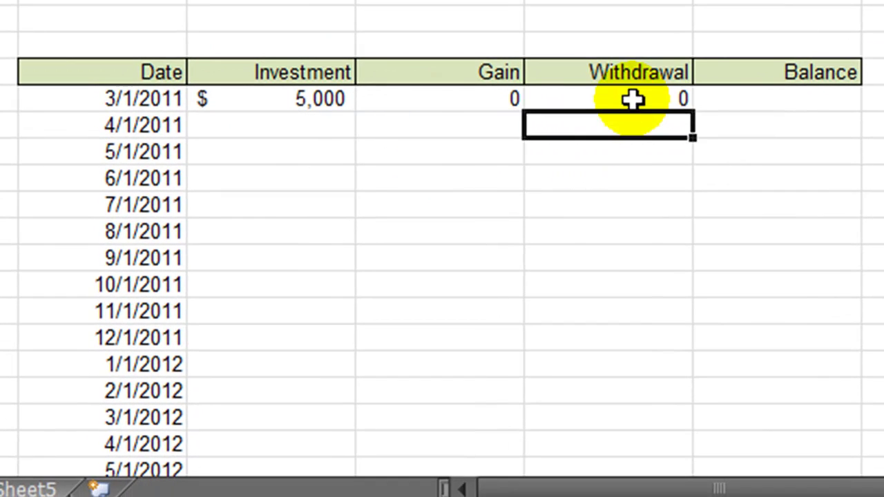
Calculate the first Balance in H11 from the investment, gain and withdrawal with the formula =E11+F11+G11
click(777, 103)
text(=)
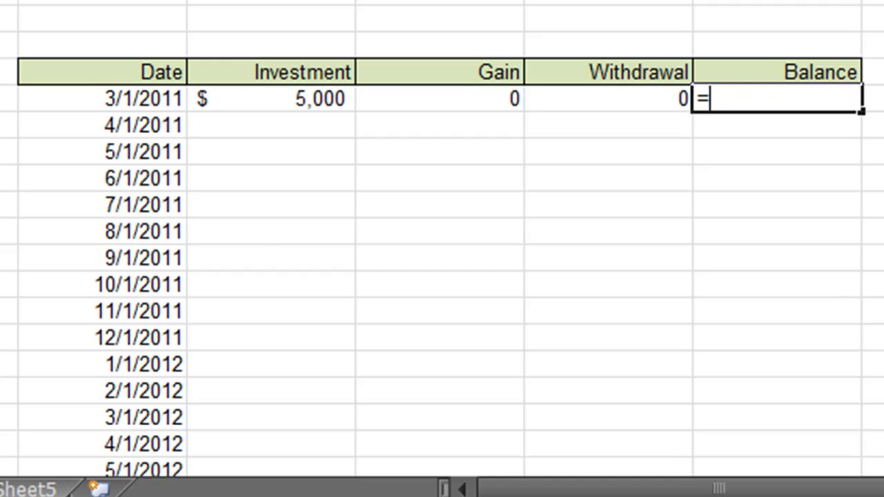
click(290, 103)
text(+)
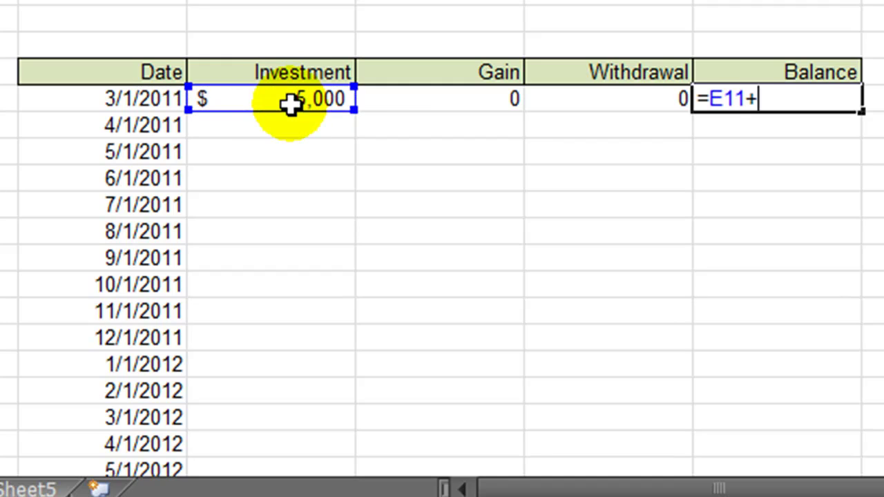
click(442, 99)
text(+)
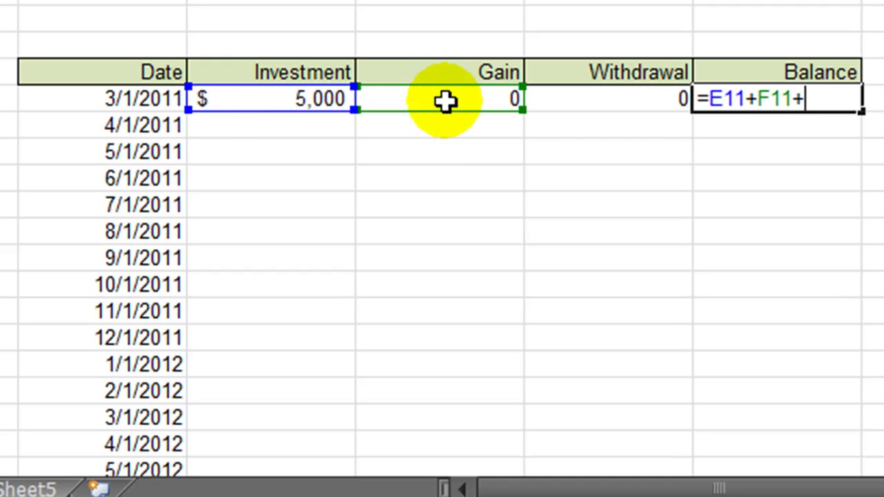
click(616, 97)
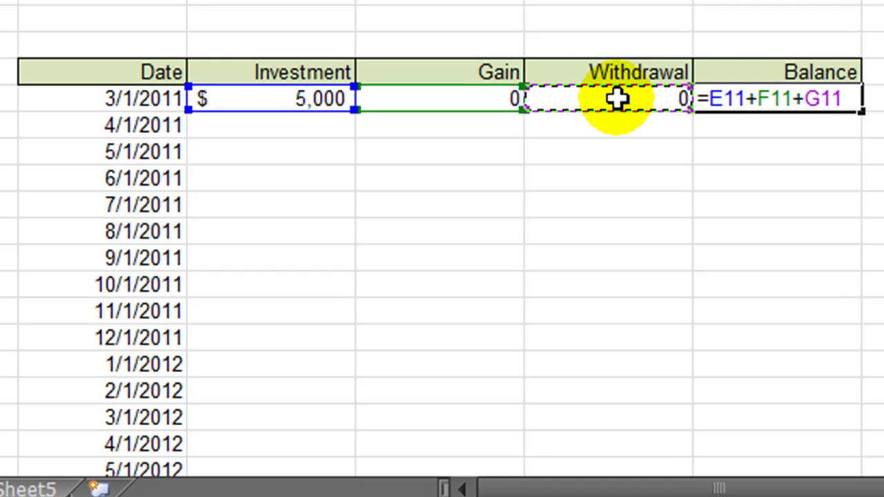
key(Return)
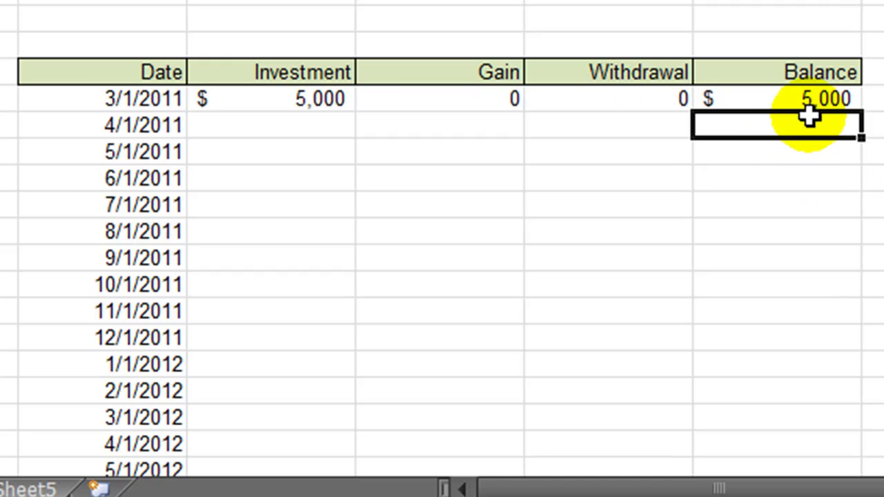
Set the 4/1/2011 Investment in E12 to the monthly payment with the absolute reference =$B$6
click(286, 126)
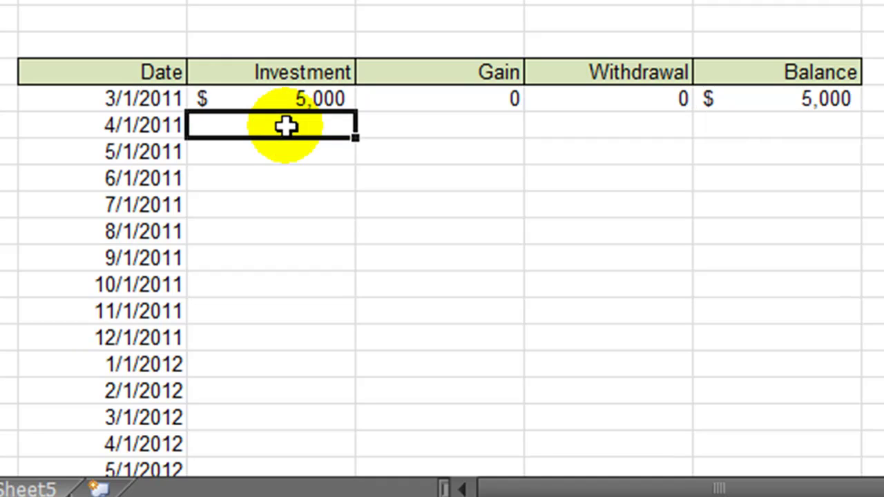
text(=)
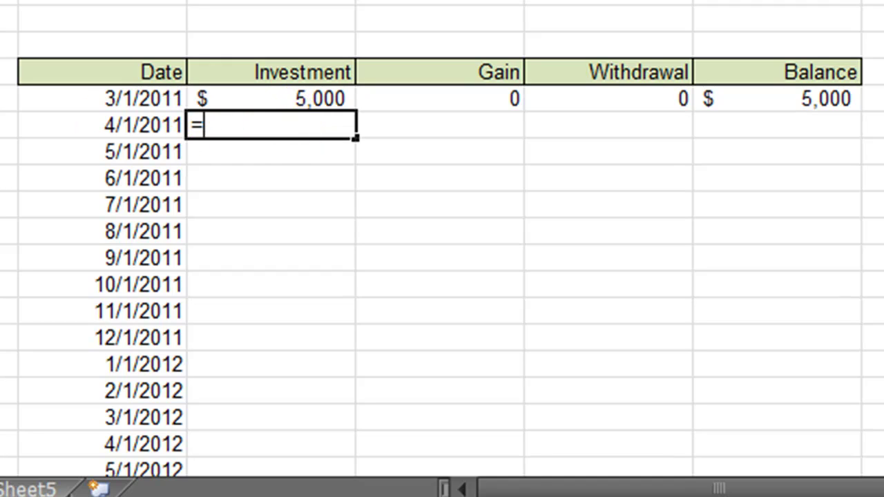
text(B6)
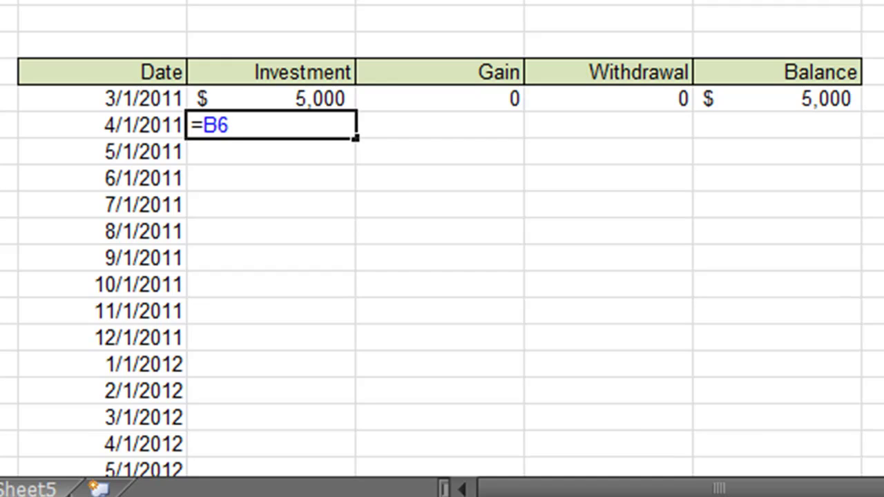
key(F4)
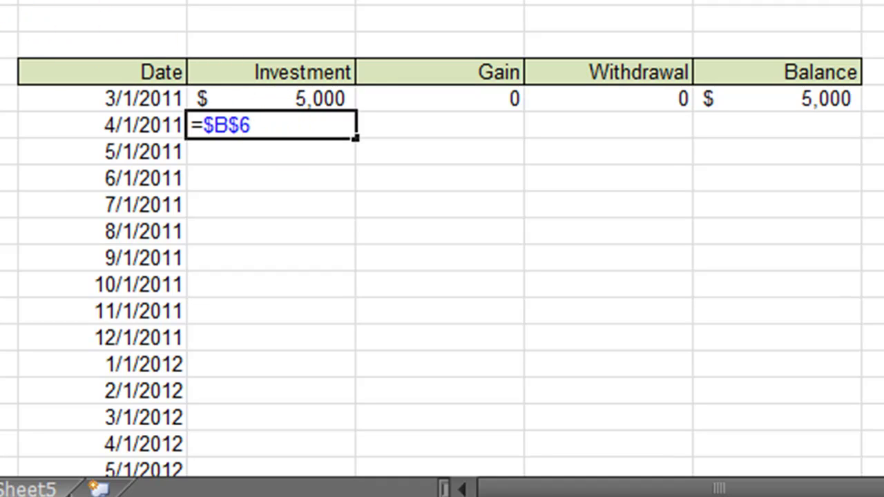
key(Return)
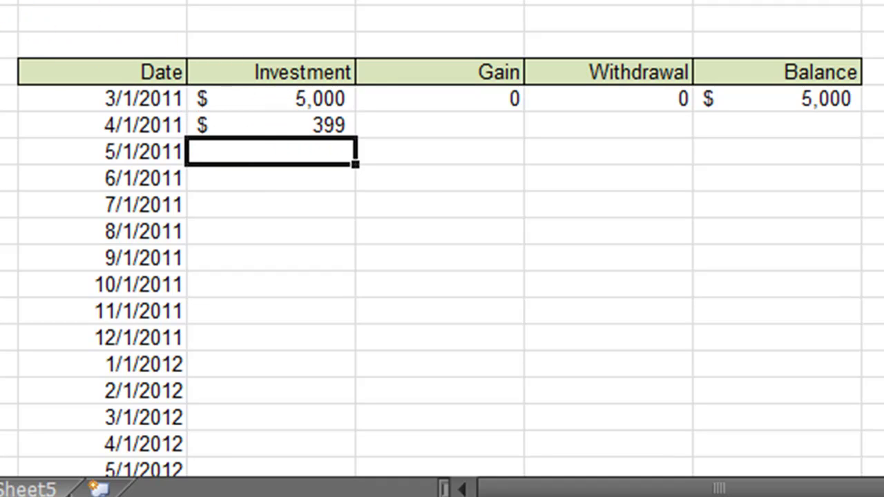
Begin the 4/1/2011 Gain formula in F12 with the monthly rate of return, =($B$10/12)
click(424, 124)
click(423, 124)
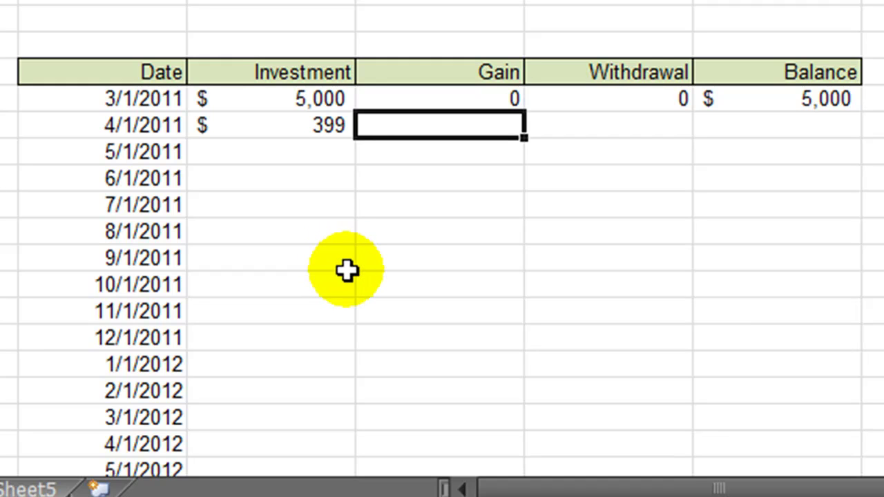
text(=)
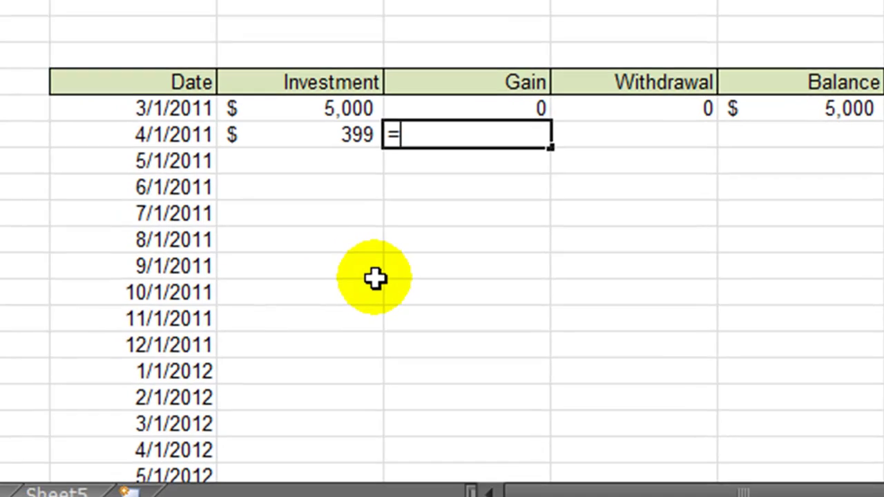
text(()
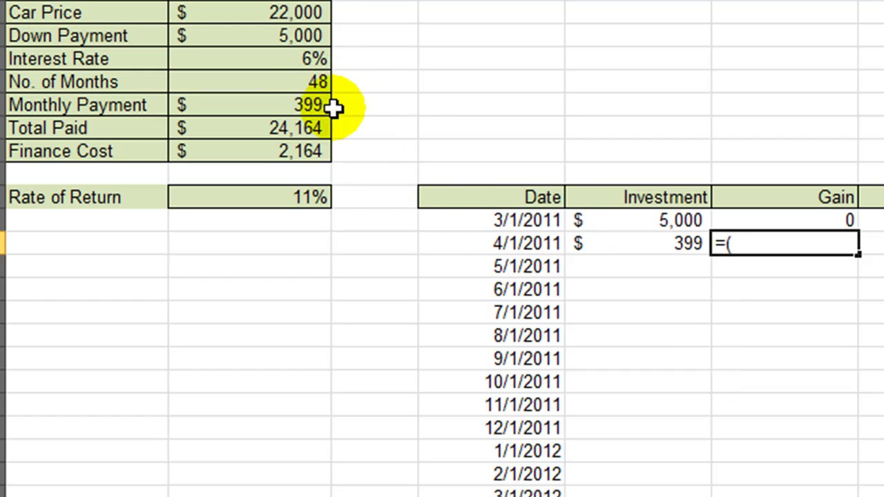
click(315, 60)
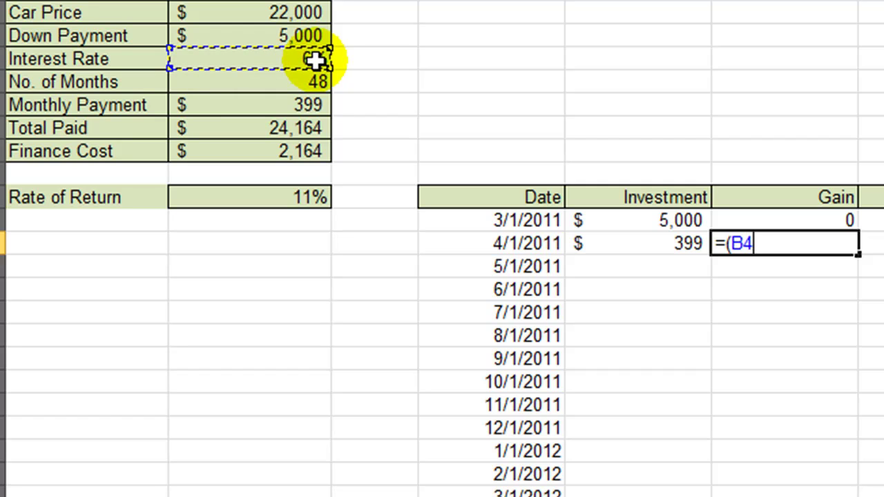
key(BackSpace)
key(BackSpace)
click(276, 198)
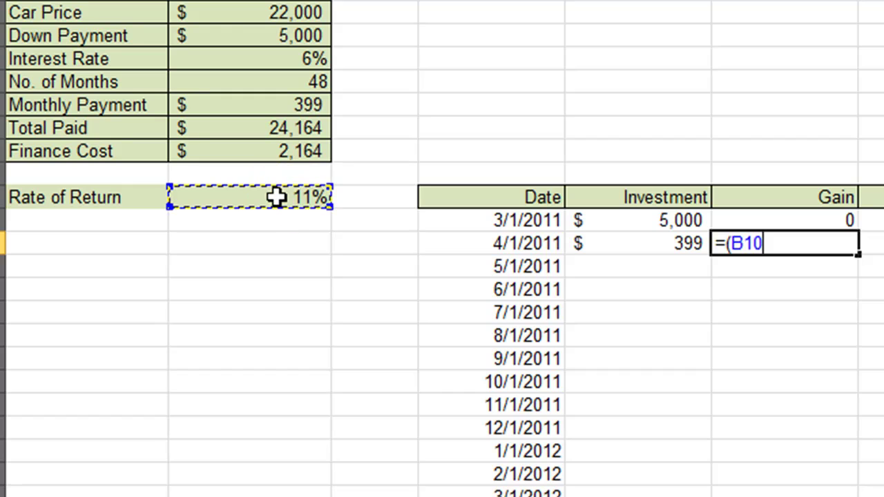
key(F4)
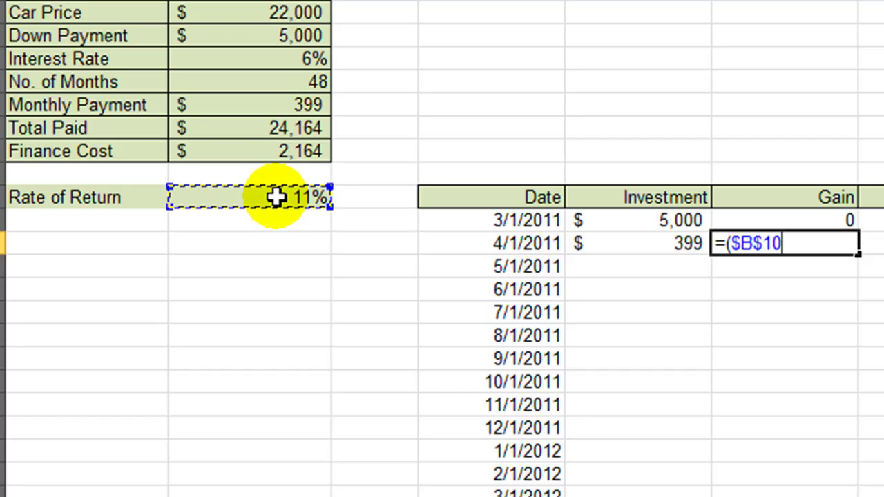
text(/12))
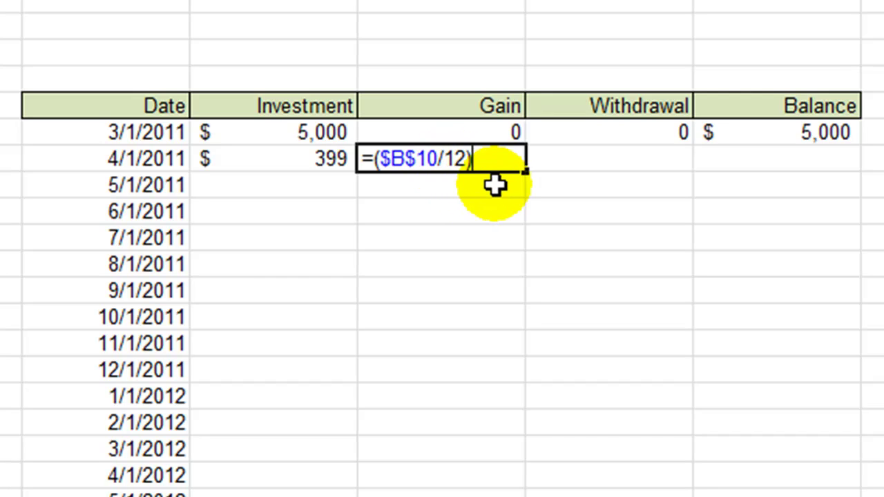
Complete the Gain formula in F12 by multiplying the monthly rate by the previous balance plus the current investment, *(H11+E12)
text(-)
text(*)
text(()
click(765, 139)
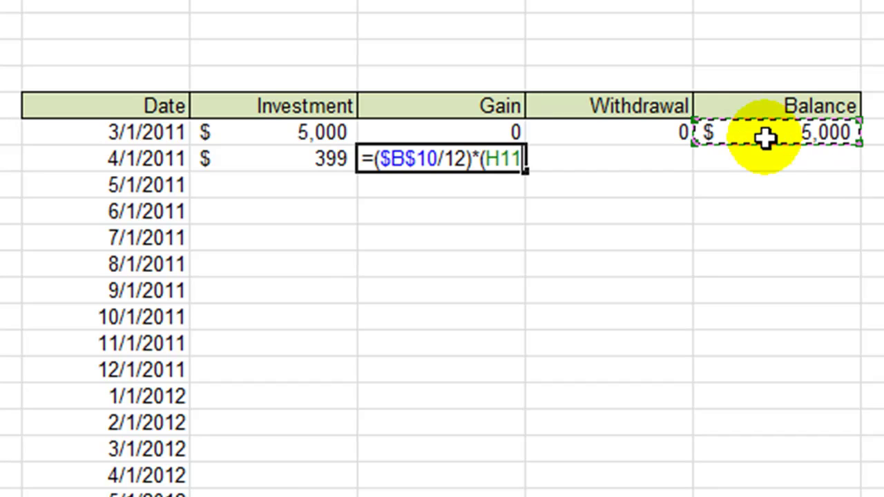
text(+)
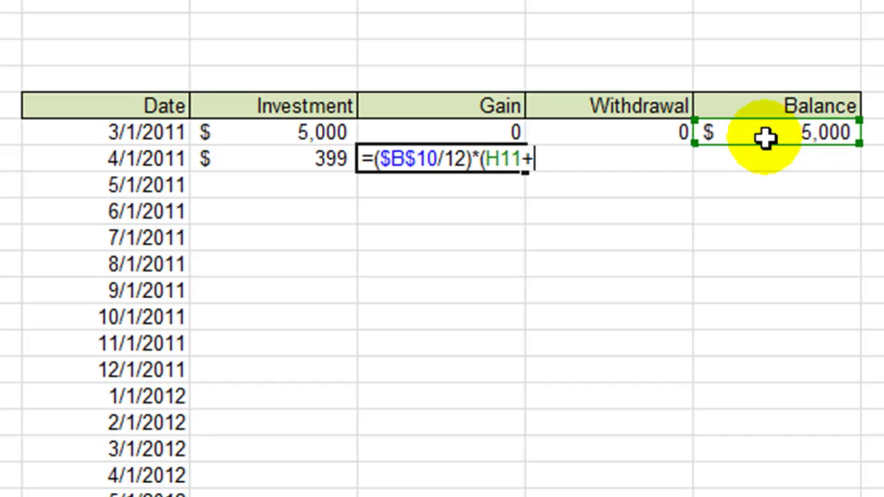
click(309, 160)
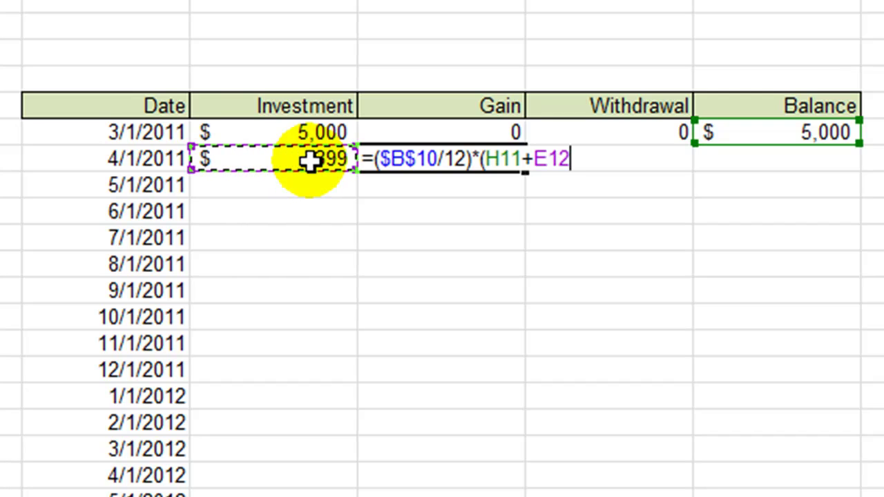
text())
key(Return)
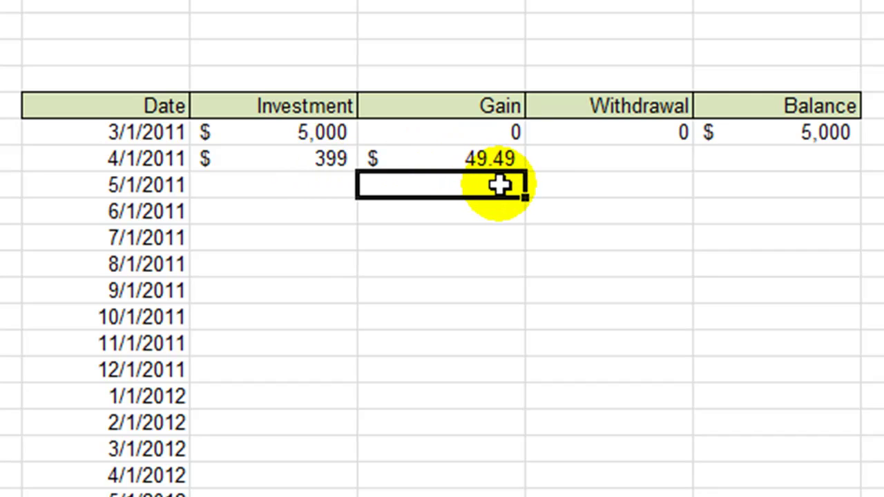
Enter 0 as the 4/1/2011 Withdrawal in G12
click(632, 160)
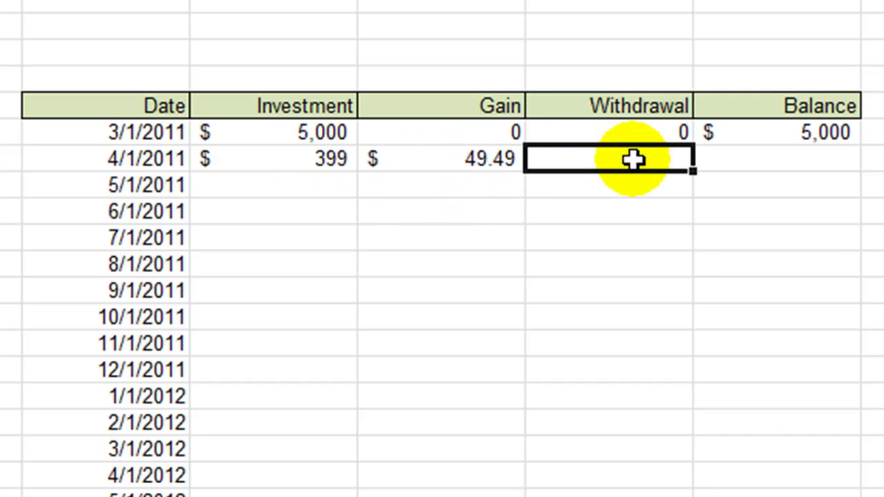
text(0)
key(Return)
Calculate the 4/1/2011 Balance in H12 with the formula =H11+E12+F12+G12
click(793, 162)
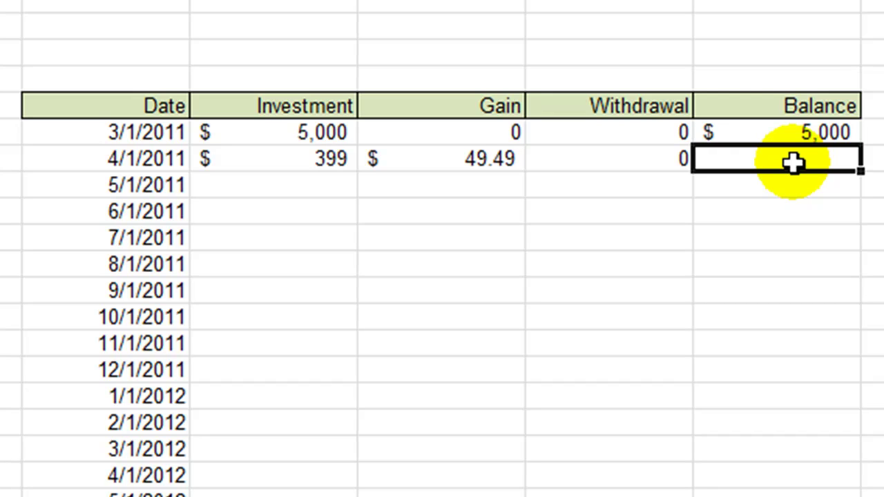
text(=)
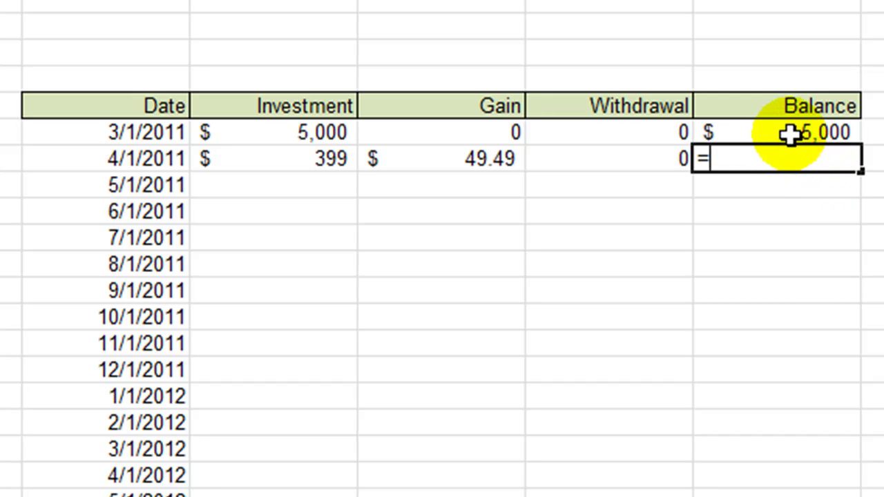
click(789, 135)
text(+)
click(294, 164)
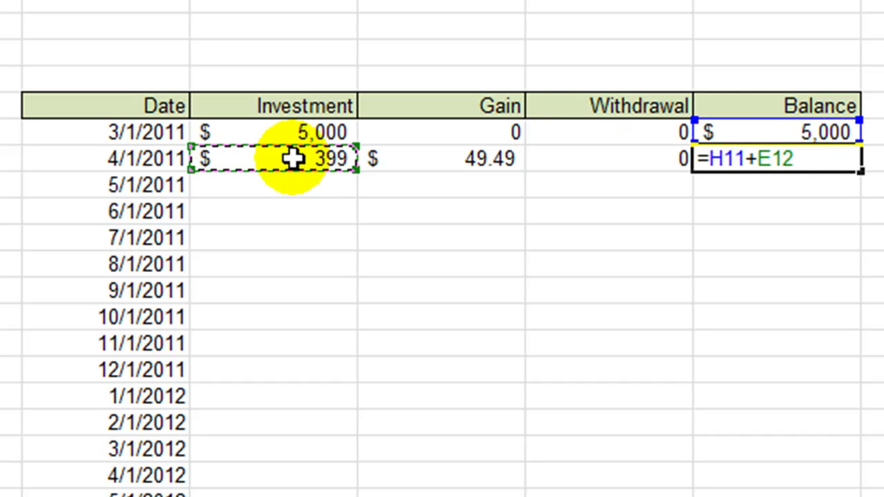
text(+)
click(420, 160)
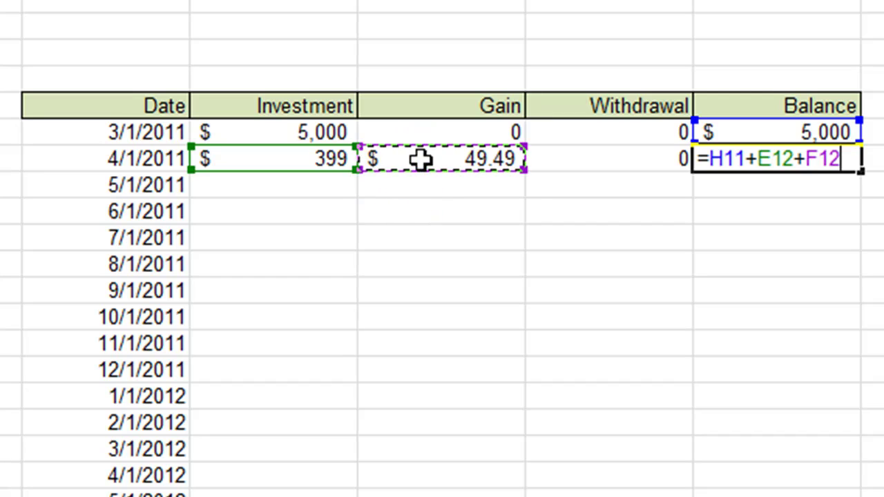
text(+)
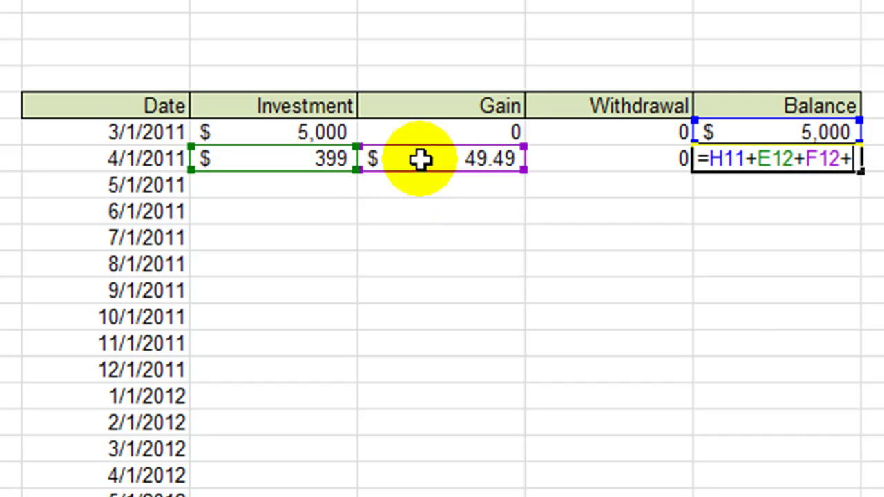
click(598, 158)
key(Return)
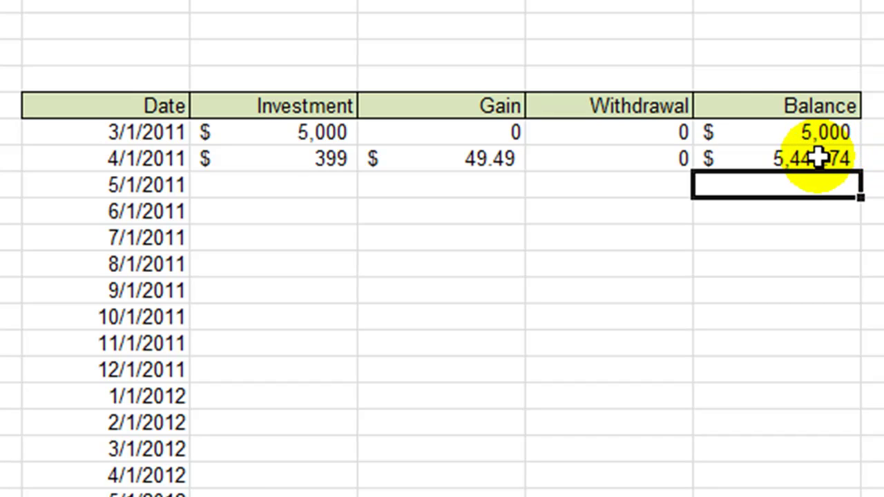
Fill the Investment formula from E12 down the column through the 2/1/2015 row
click(322, 161)
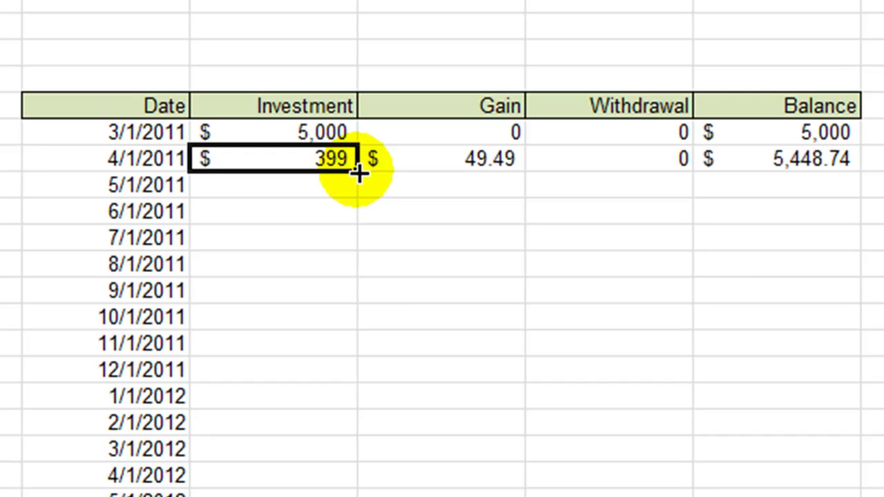
drag(359, 173, 343, 125)
scroll(450, 260, up, 15)
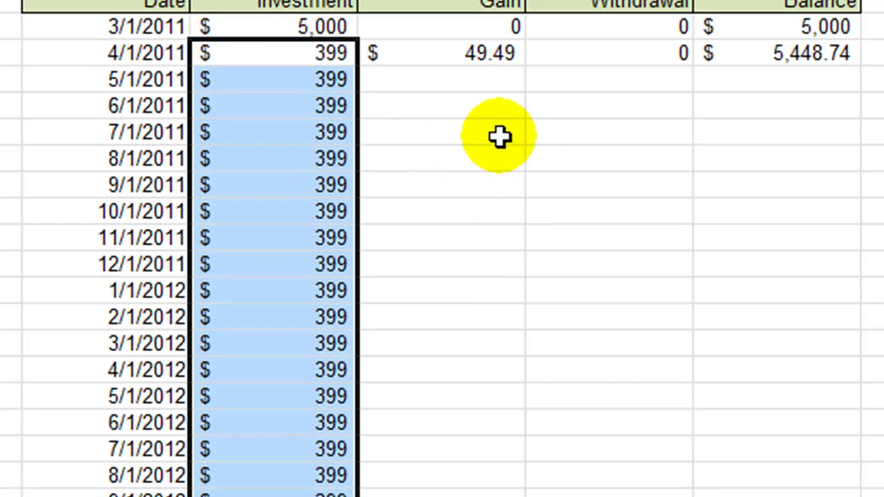
Enter 0 as the Investment amount for the 3/1/2015 row, just below the last filled payment
scroll(461, 165, down, 16)
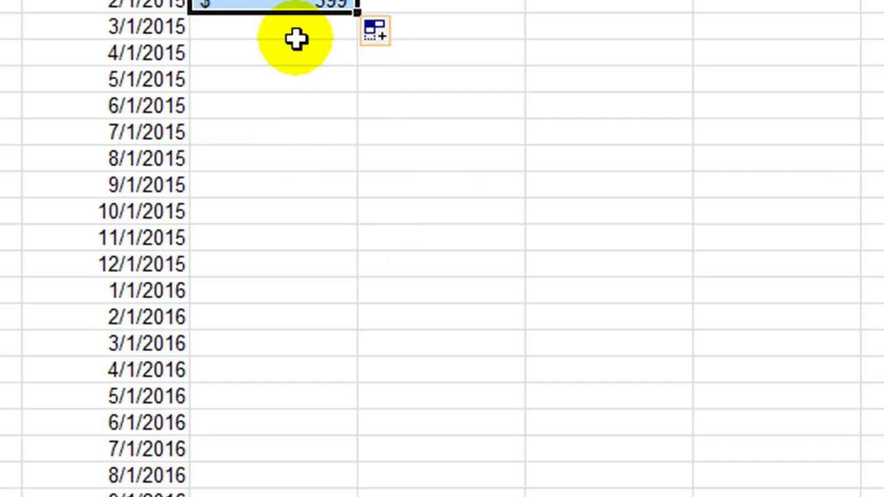
click(298, 33)
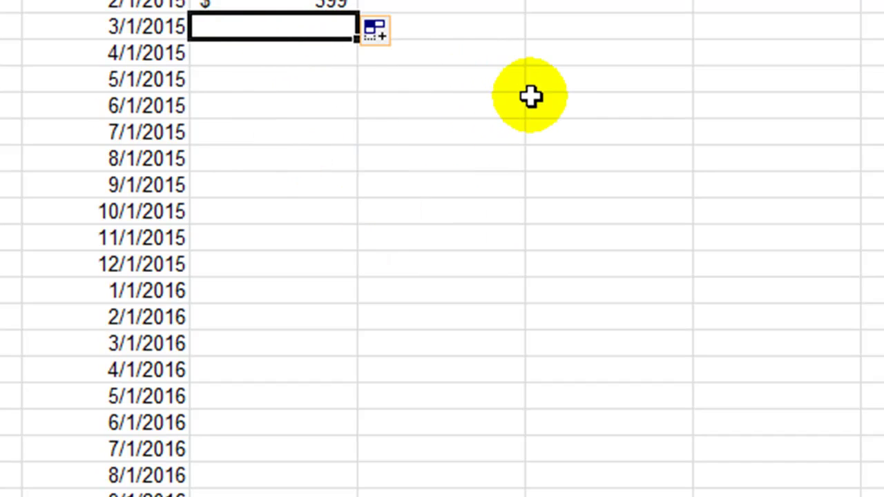
text(0)
key(Return)
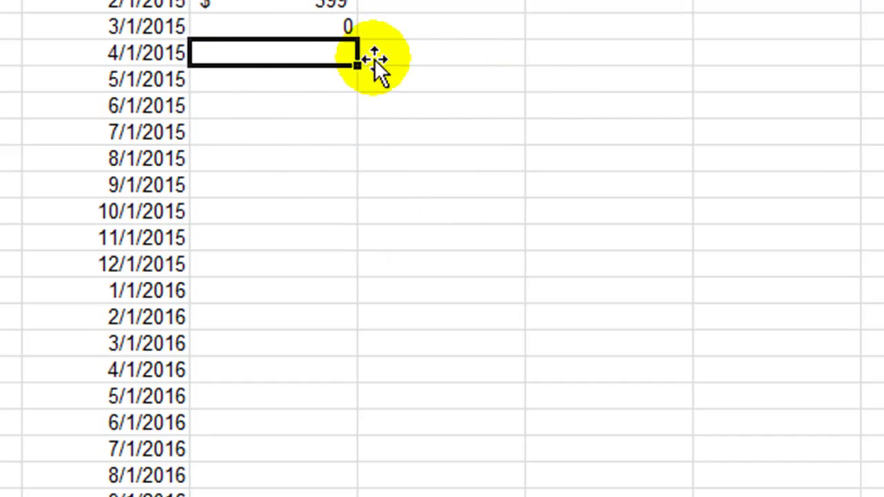
Copy the currency formatting of the 2/1/2015 Investment cell to the 3/1/2015 Investment cell
click(306, 7)
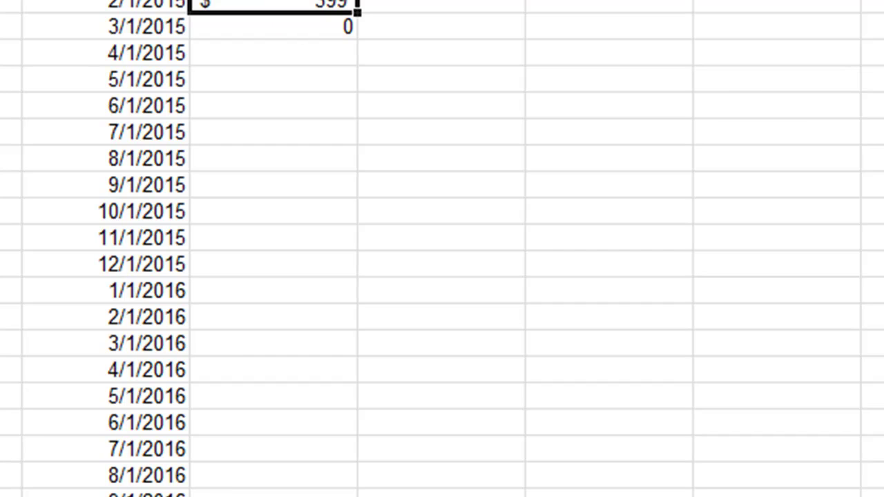
key(alt+h)
key(f)
key(p)
click(290, 30)
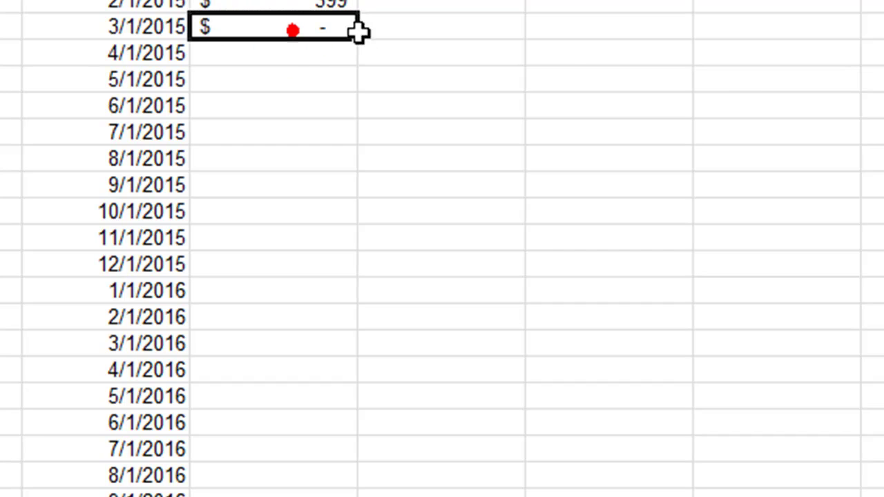
Fill the zero Investment from the 3/1/2015 row down the column through 2/1/2041
key(Down)
click(350, 29)
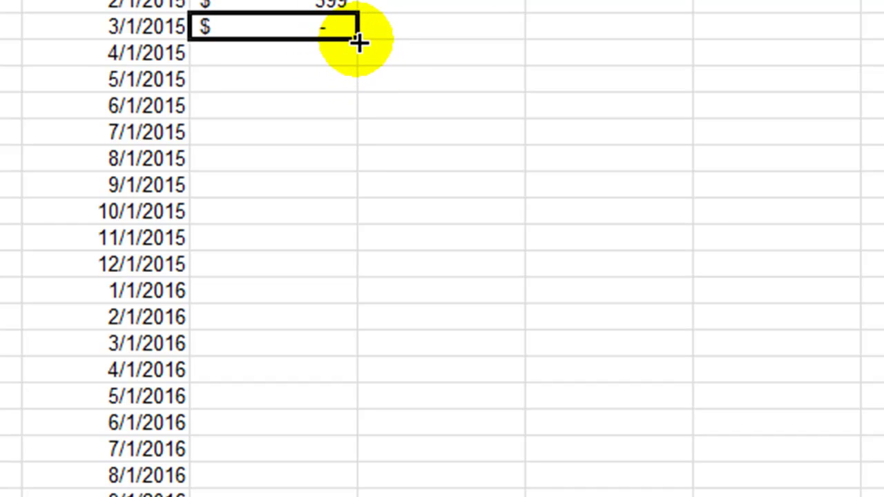
double_click(357, 41)
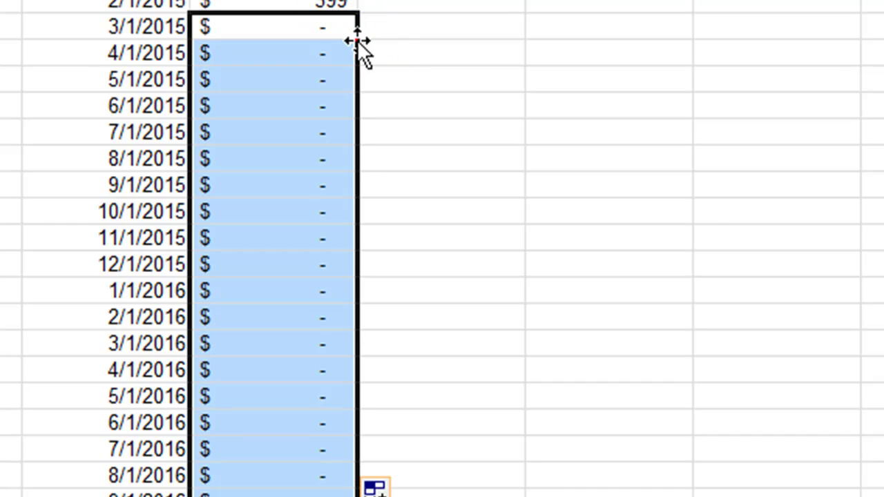
click(309, 136)
Fill the 4/1/2011 Gain formula down the column to the end of the schedule
scroll(309, 145, up, 16)
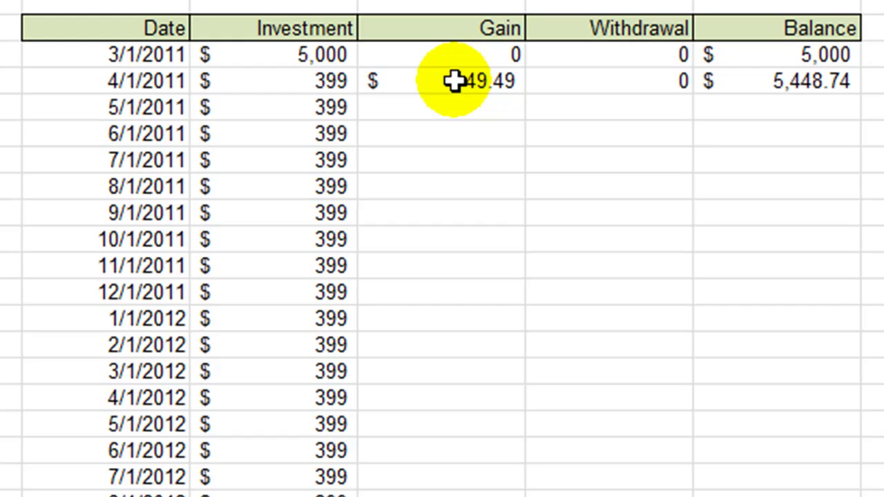
click(454, 81)
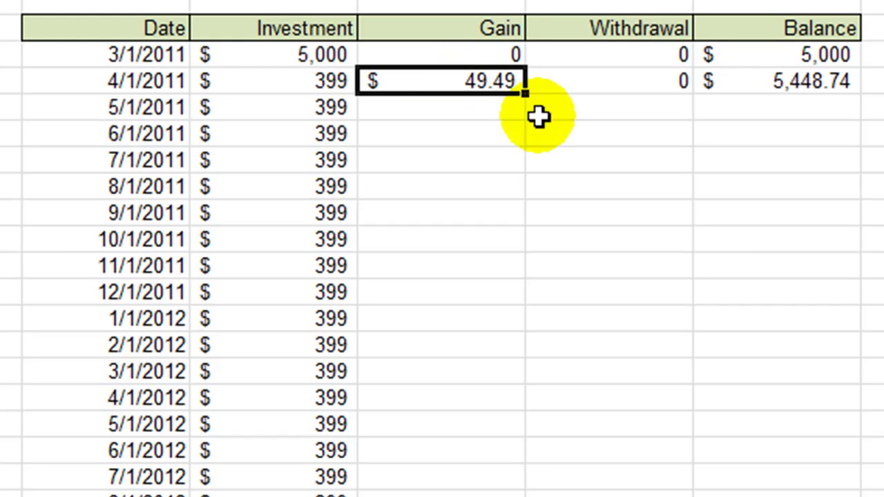
double_click(524, 95)
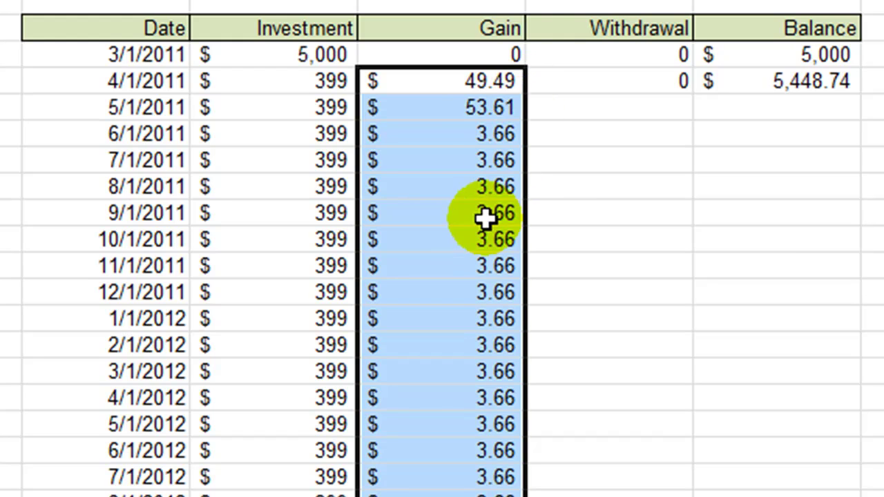
Fill the 4/1/2011 Withdrawal value and Balance formula down their columns to the end of the schedule
click(640, 84)
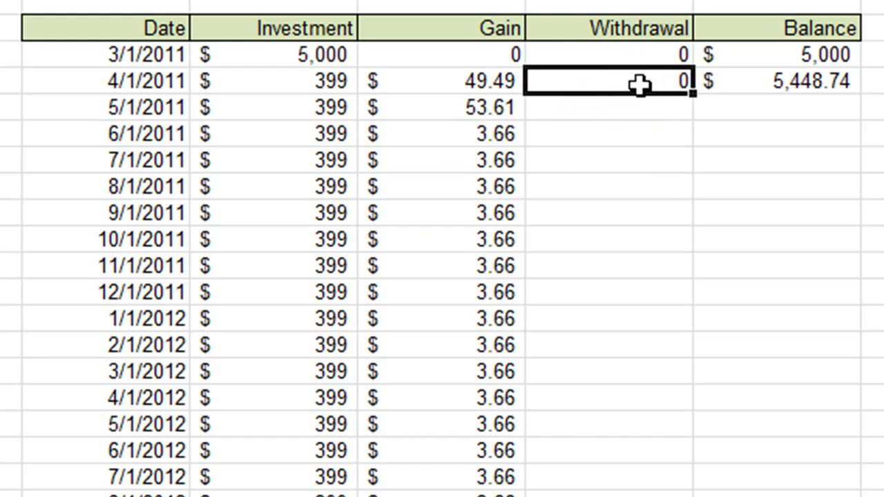
double_click(691, 95)
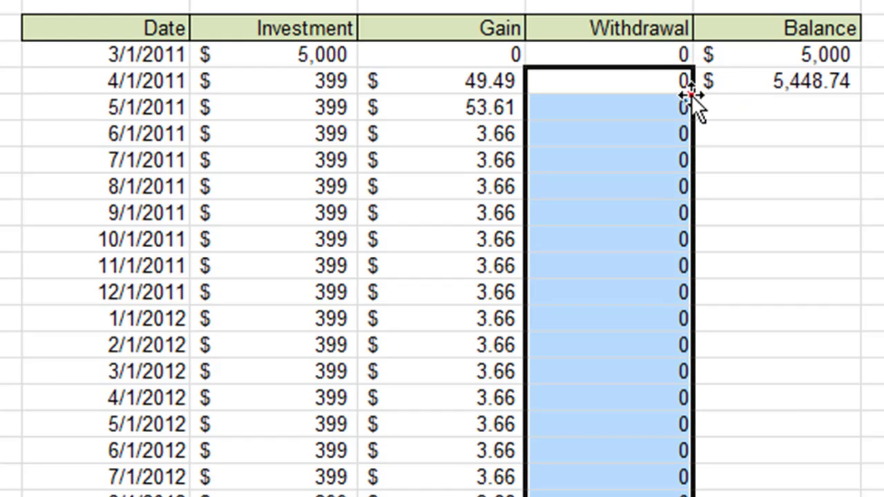
click(822, 84)
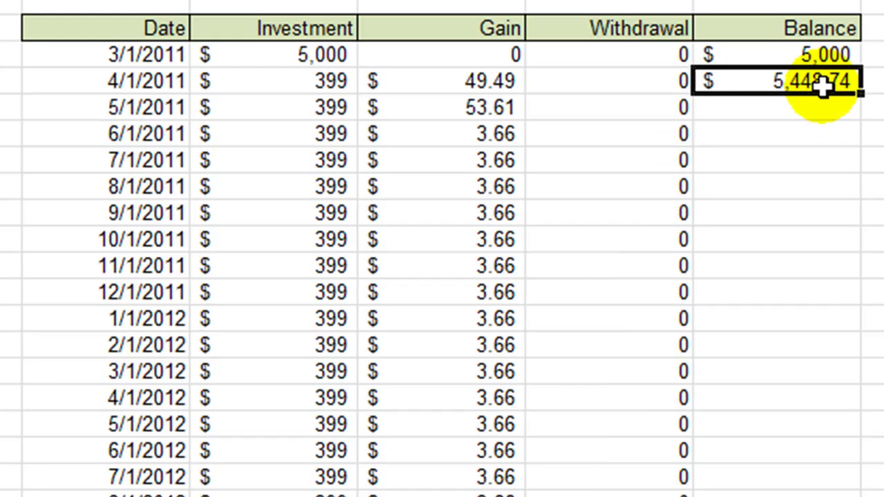
double_click(861, 97)
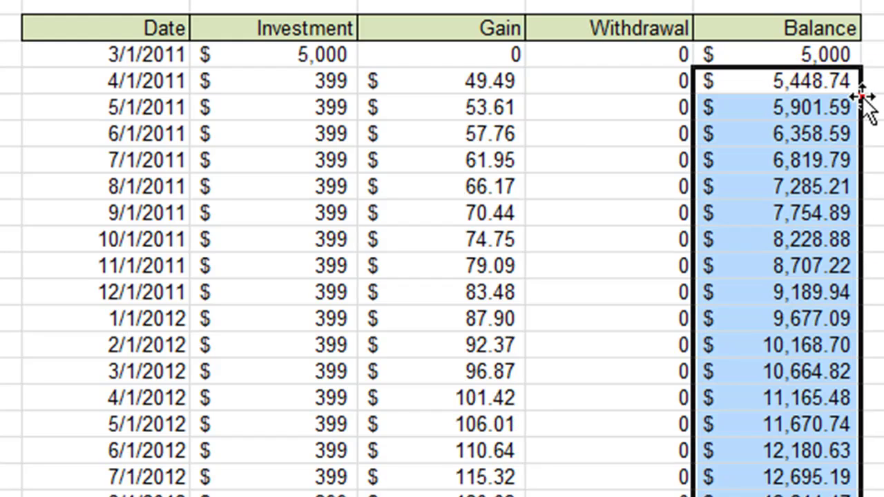
click(536, 301)
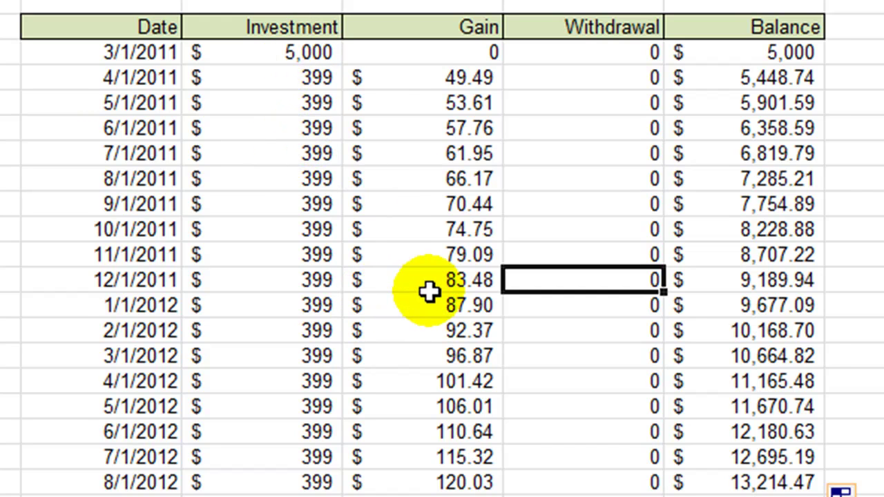
Review the investments, gains and balances through the final 2/1/2041 row, and return to the start of the schedule
scroll(428, 292, down, 5)
scroll(428, 293, down, 9)
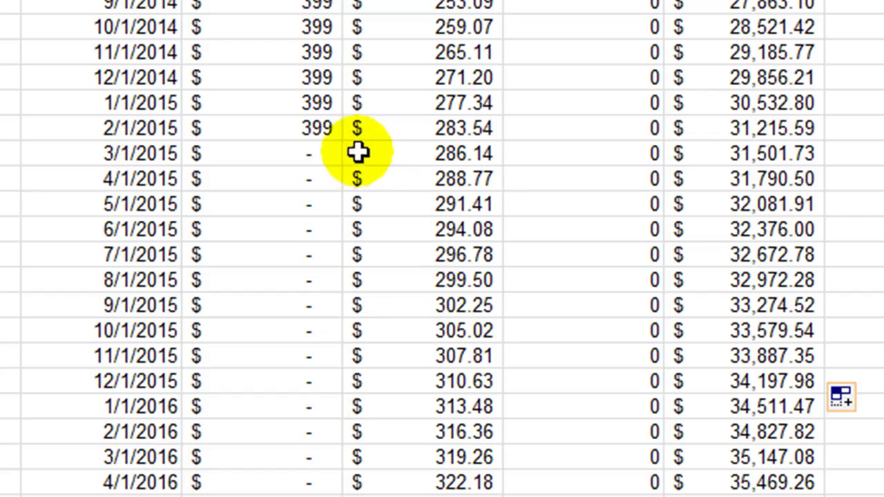
scroll(770, 256, down, 20)
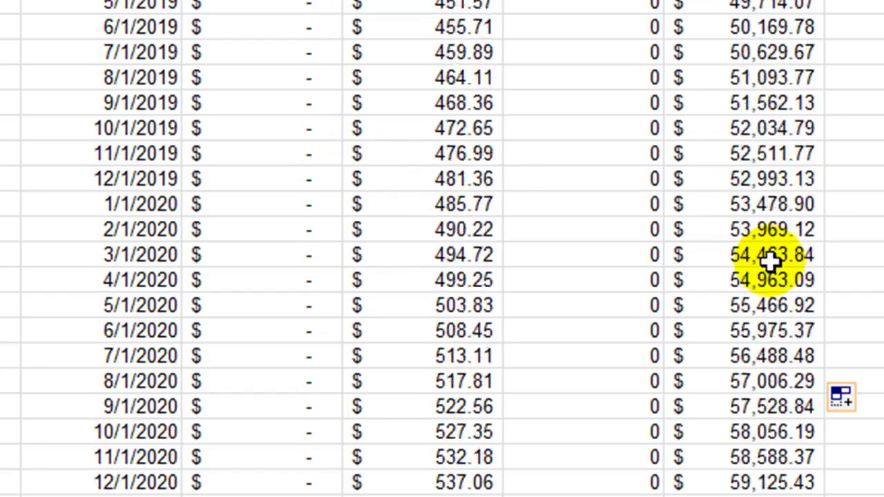
scroll(770, 257, down, 20)
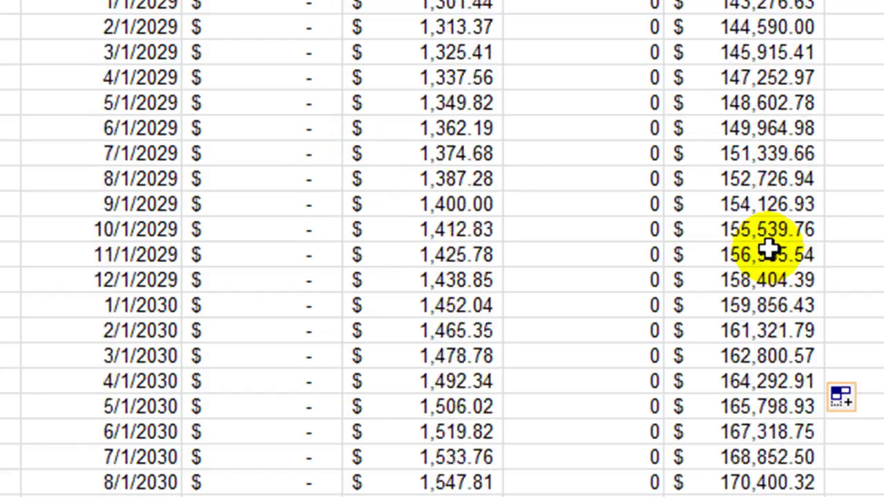
scroll(770, 252, down, 20)
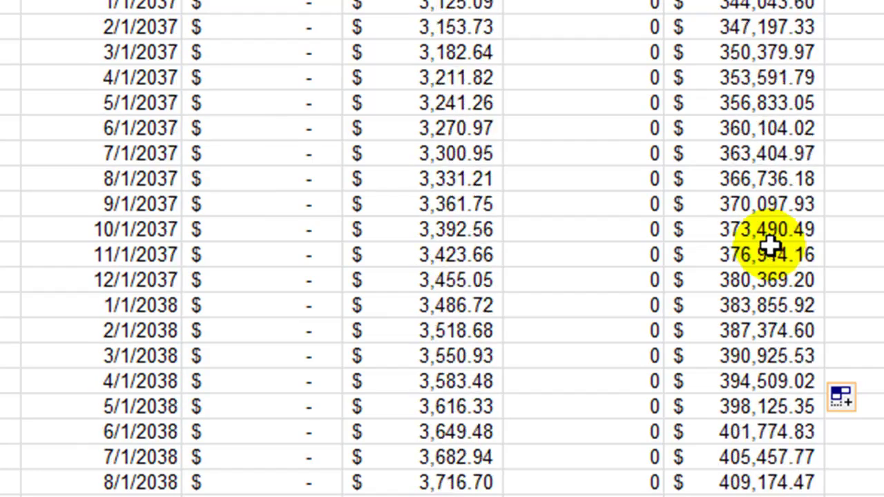
scroll(770, 242, down, 10)
scroll(766, 239, up, 6)
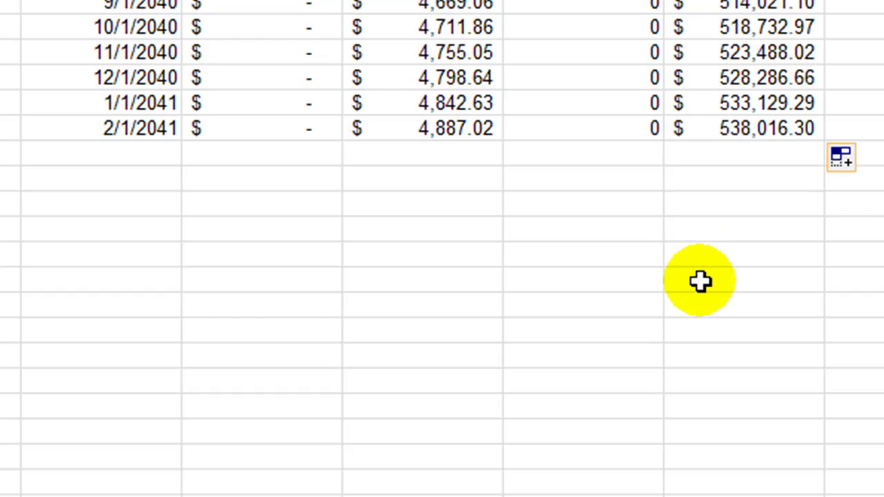
scroll(701, 281, up, 20)
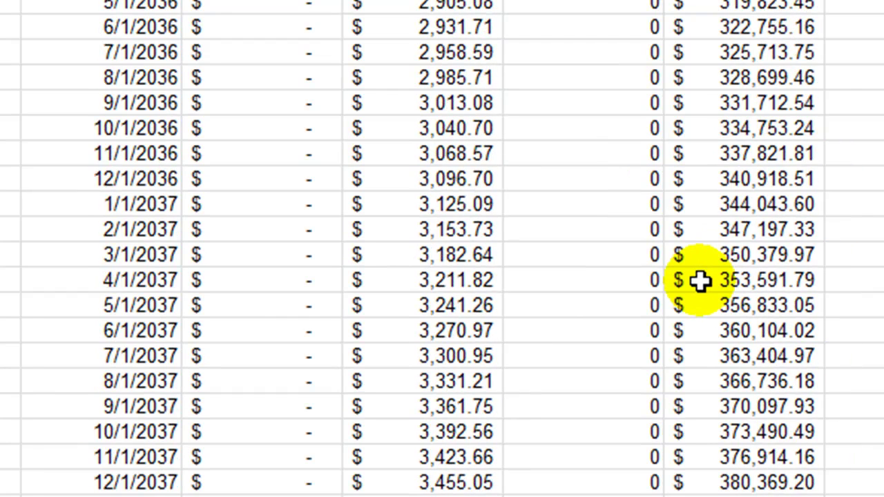
scroll(701, 280, up, 19)
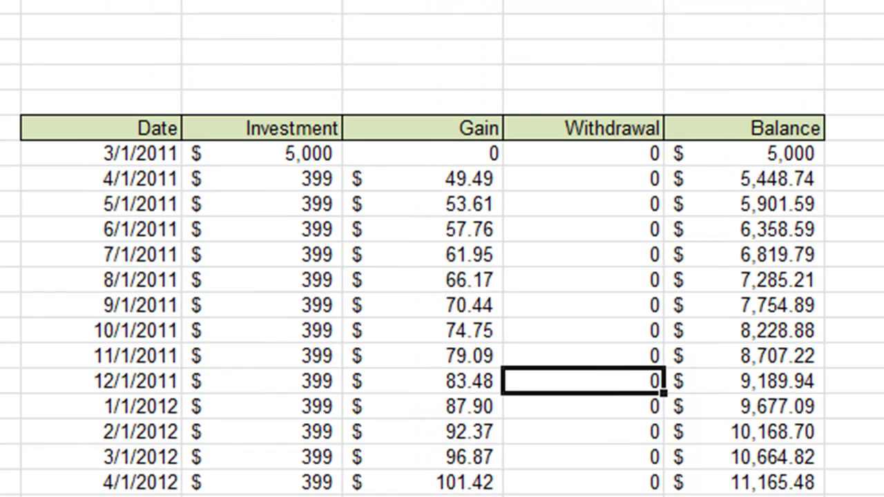
click(365, 259)
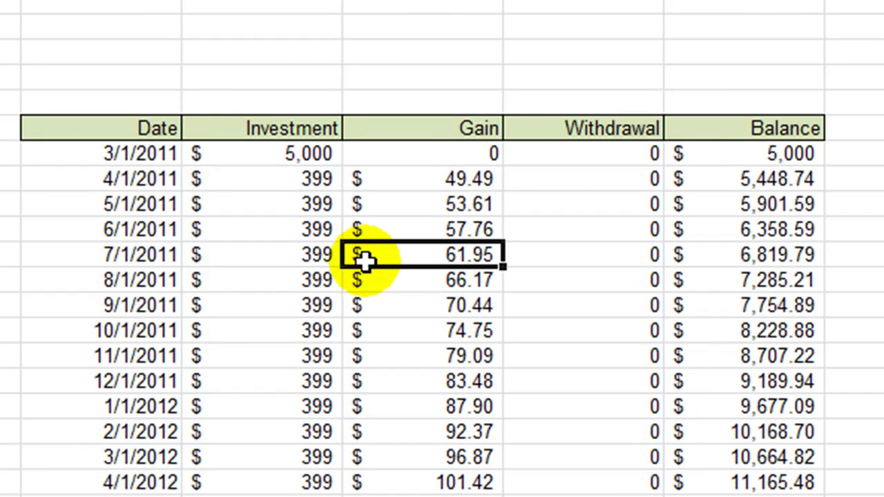